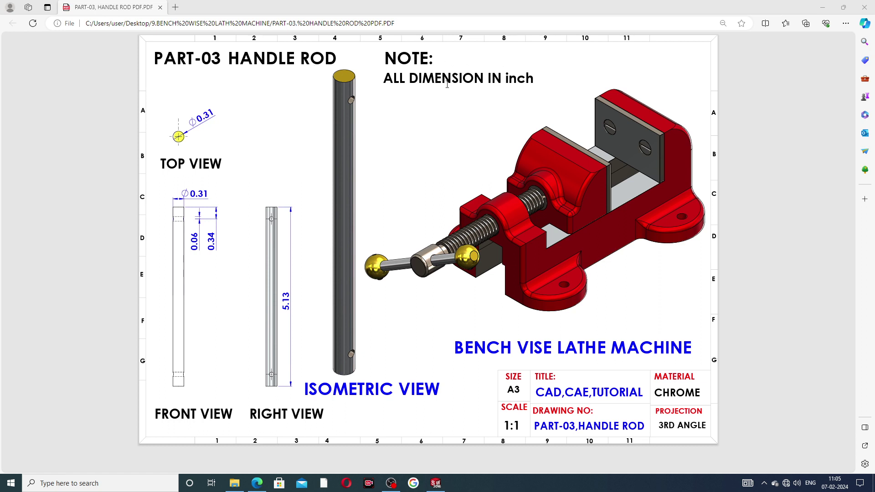
- Bring the finished ROD part forward in SOLIDWORKS and orbit it to a steep diagonal view
left_click(435, 483)
mouse_move(547, 246)
middle_mouse_down()
mouse_move(455, 283)
mouse_move(455, 304)
mouse_move(452, 260)
middle_mouse_up()
mouse_move(518, 333)
middle_mouse_down()
mouse_move(471, 166)
mouse_move(516, 191)
mouse_move(551, 180)
middle_mouse_up()
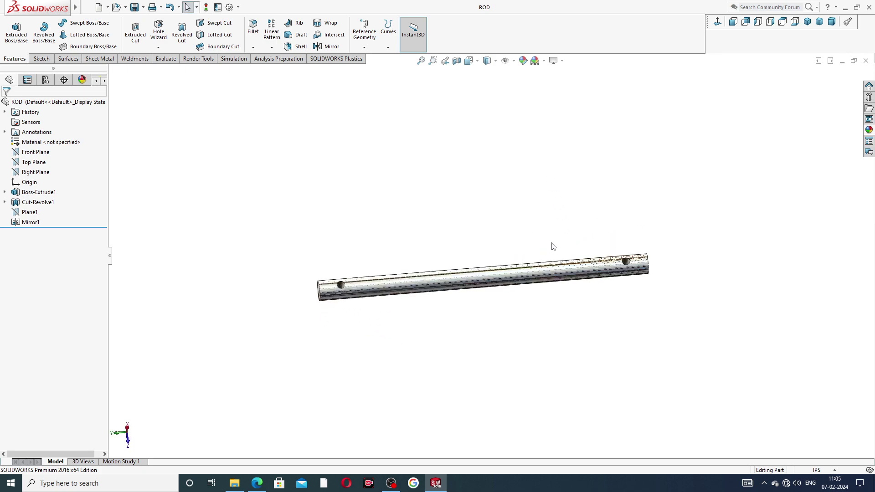
- Zoom and orbit the ROD model through several diagonal views to inspect it
scroll(495, 290, "down", 2)
mouse_move(515, 289)
middle_mouse_down()
mouse_move(433, 267)
mouse_move(504, 254)
mouse_move(441, 289)
middle_mouse_up()
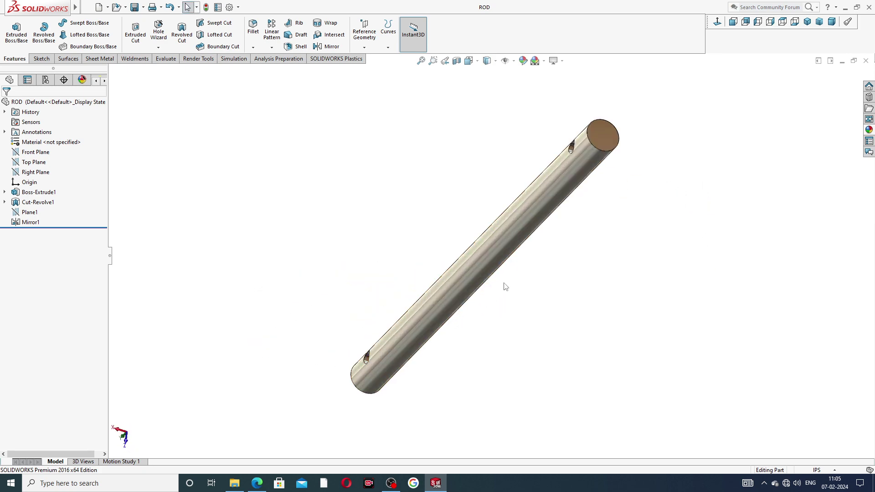
scroll(561, 248, "up", 2)
mouse_move(561, 248)
middle_mouse_down()
mouse_move(588, 224)
mouse_move(548, 220)
mouse_move(535, 257)
mouse_move(560, 243)
mouse_move(572, 141)
mouse_move(551, 189)
mouse_move(573, 272)
mouse_move(517, 301)
middle_mouse_up()
mouse_move(575, 279)
middle_mouse_down()
mouse_move(506, 183)
mouse_move(521, 223)
middle_mouse_up()
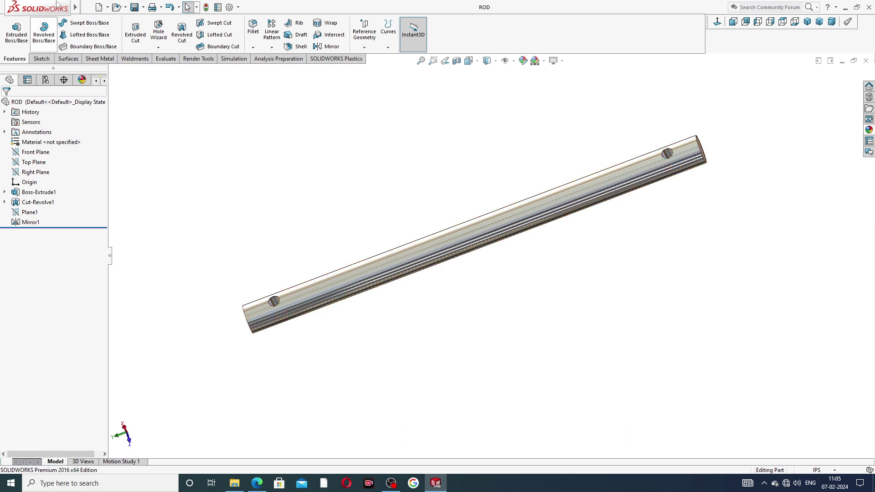
- Close the finished ROD part and start a new SOLIDWORKS document
left_click(85, 8)
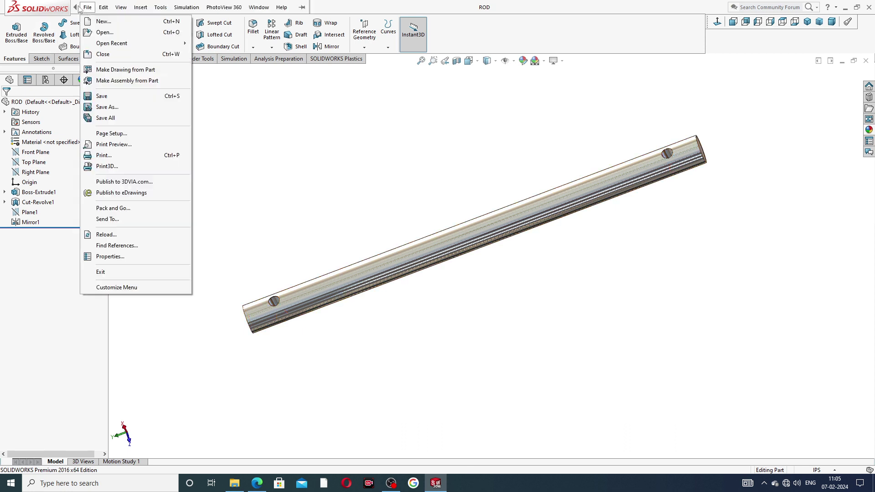
left_click(252, 140)
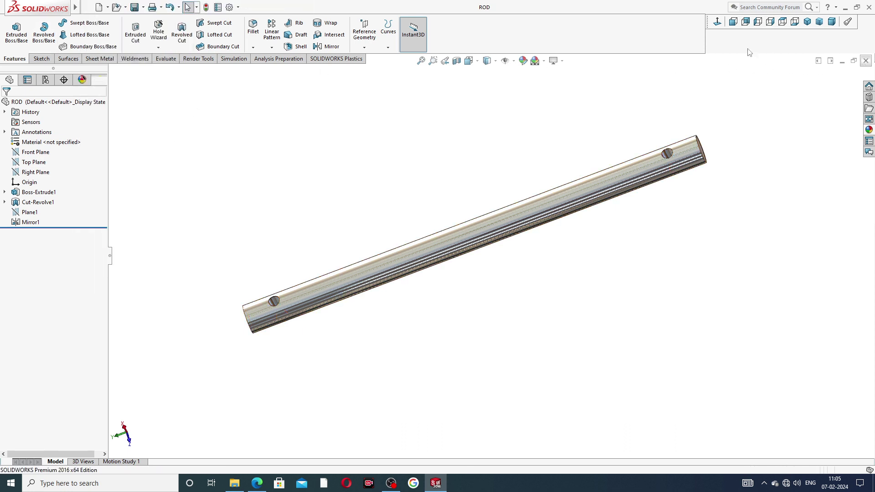
left_click(866, 60)
left_click(98, 9)
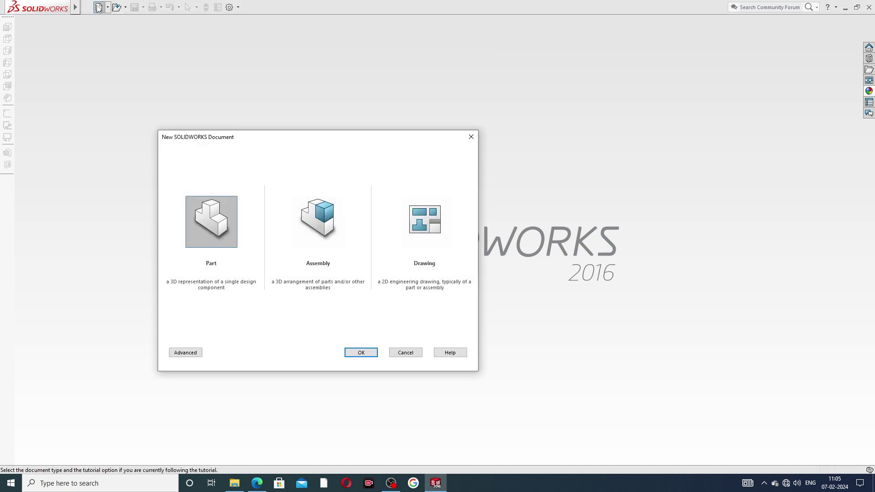
- Create a new Part and apply the Plain White scene
left_click(371, 356)
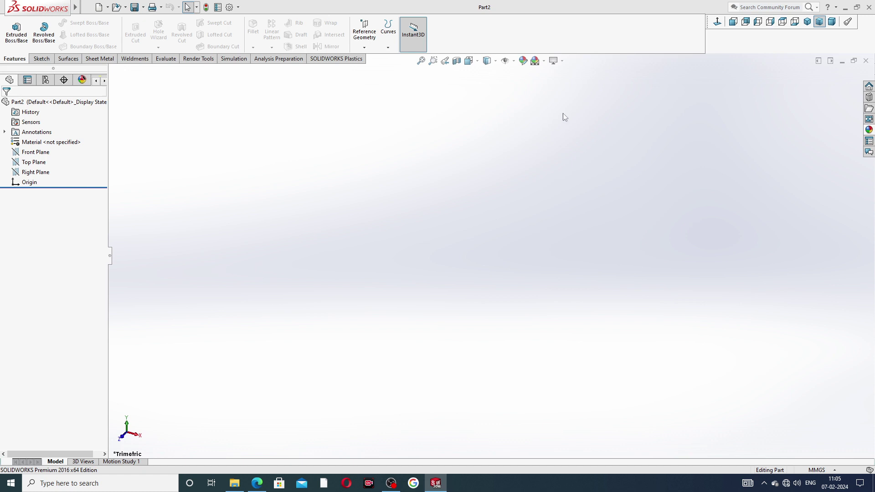
left_click(536, 61)
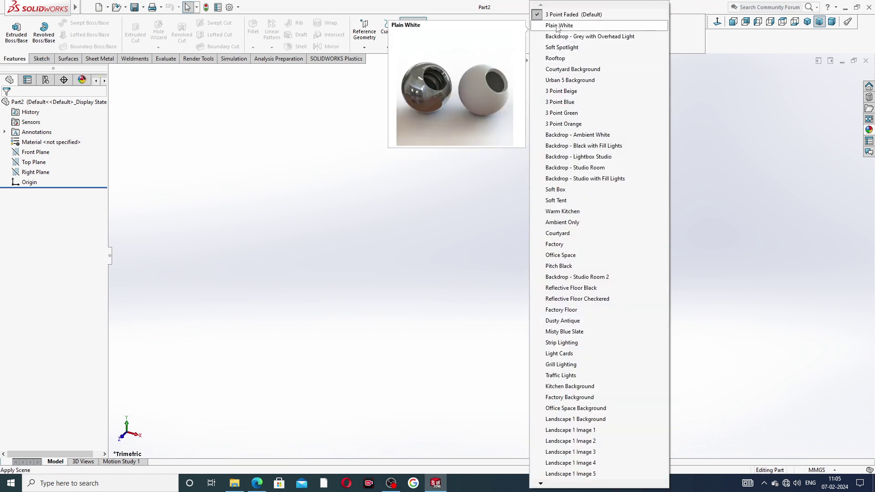
left_click(557, 26)
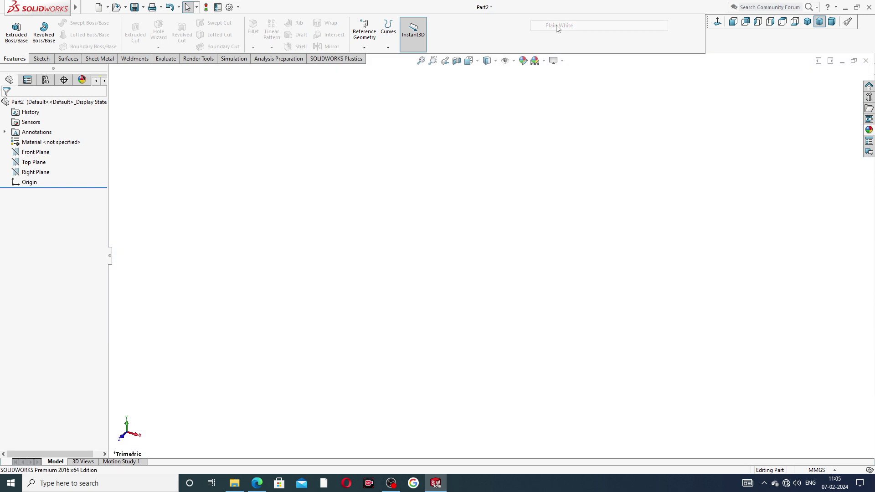
- Raise the part's shaded image quality to High in Document Properties
left_click(230, 7)
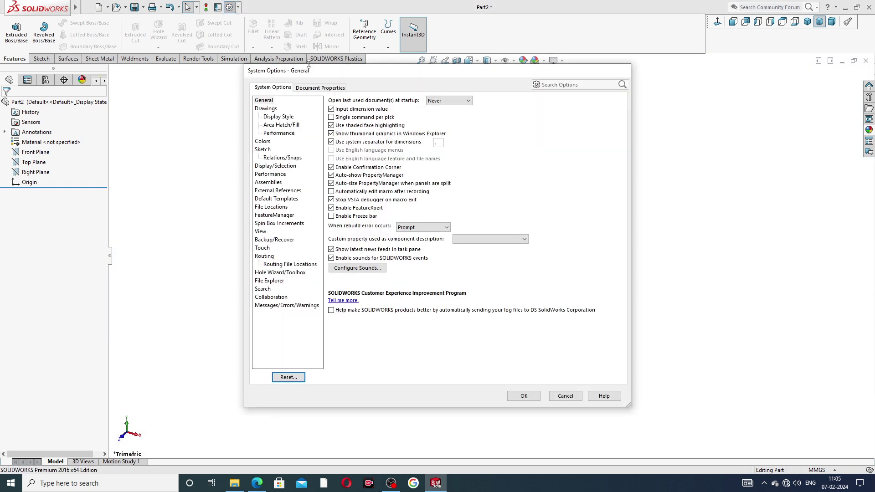
left_click(321, 87)
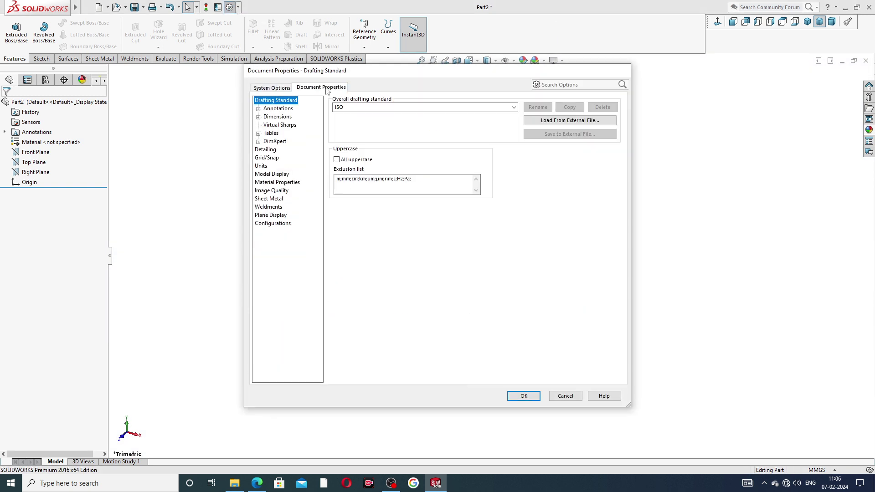
left_click(279, 193)
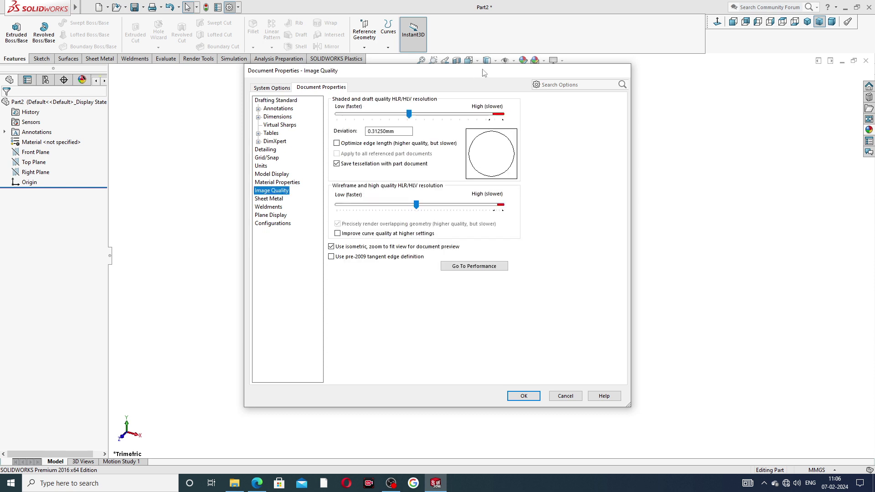
left_click_drag(414, 114, 502, 115)
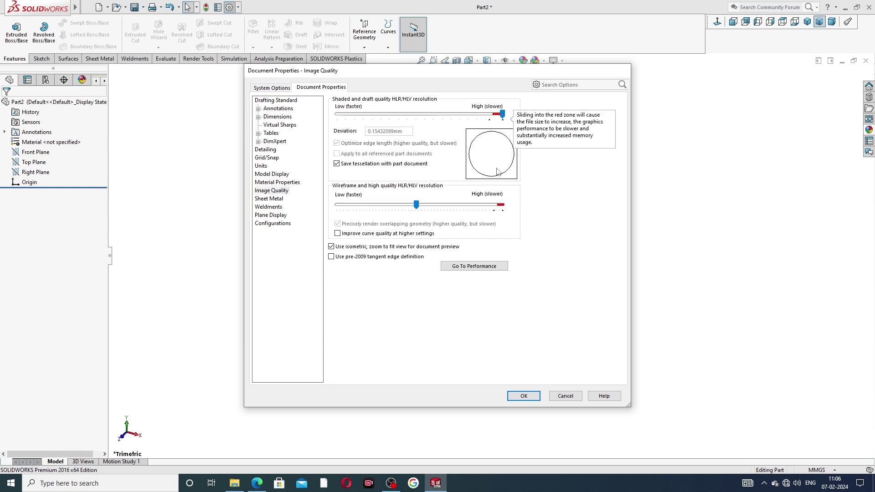
left_click(524, 395)
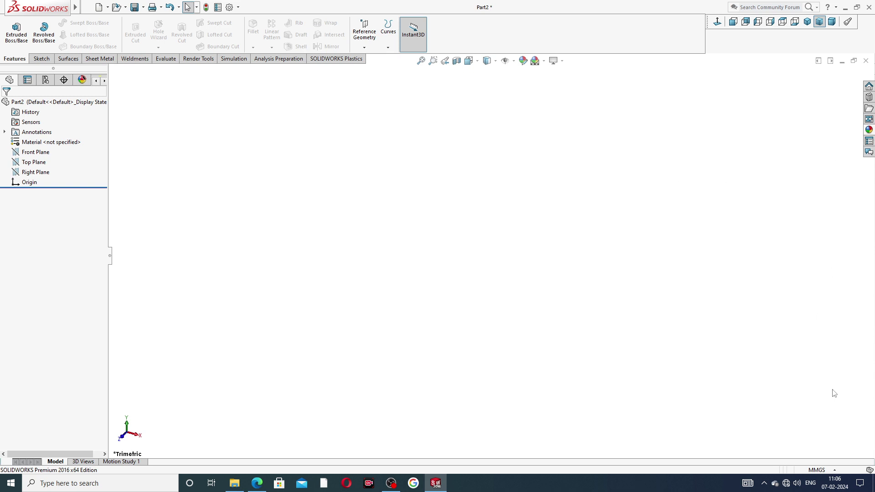
- Switch Part2 to IPS inch units and bring up the handle rod drawing PDF
left_click(820, 472)
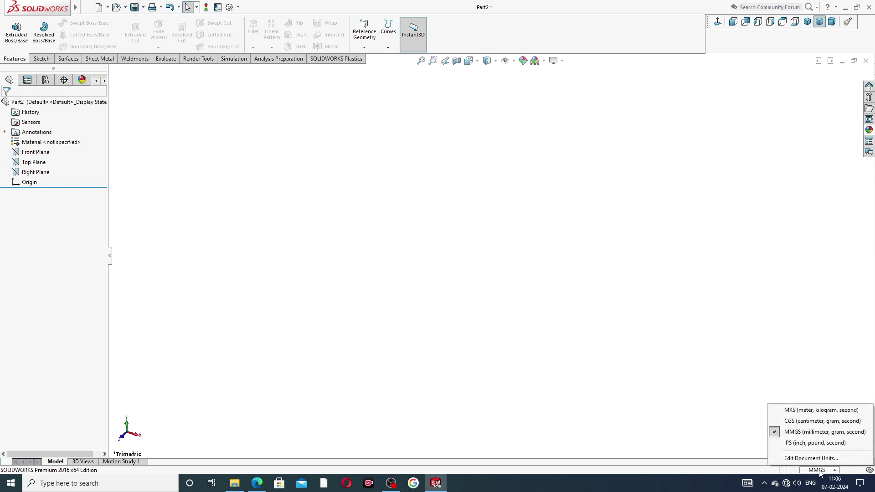
left_click(799, 444)
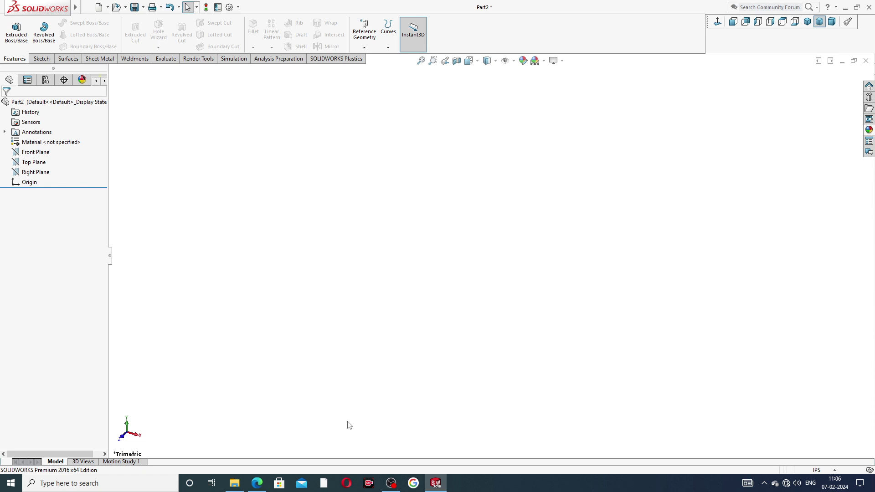
left_click(257, 483)
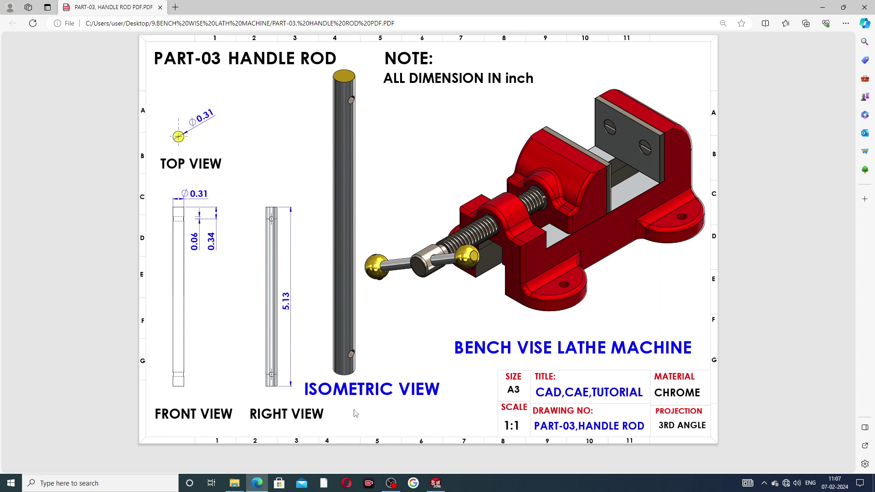
- Start a sketch on the Top Plane with a circle centred on the origin
left_click(438, 485)
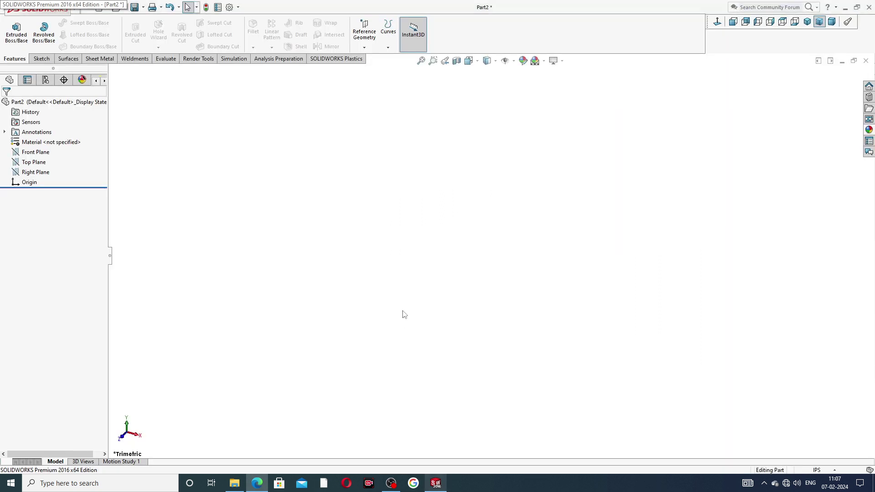
left_click(38, 162)
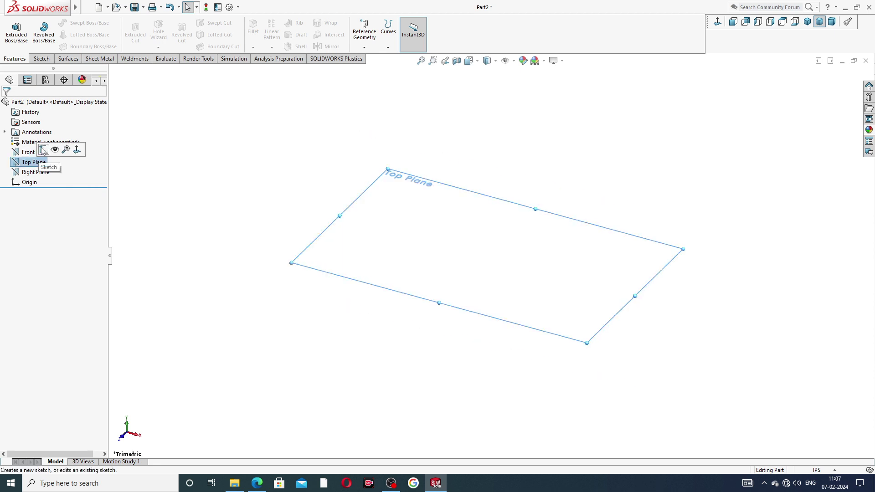
left_click(42, 149)
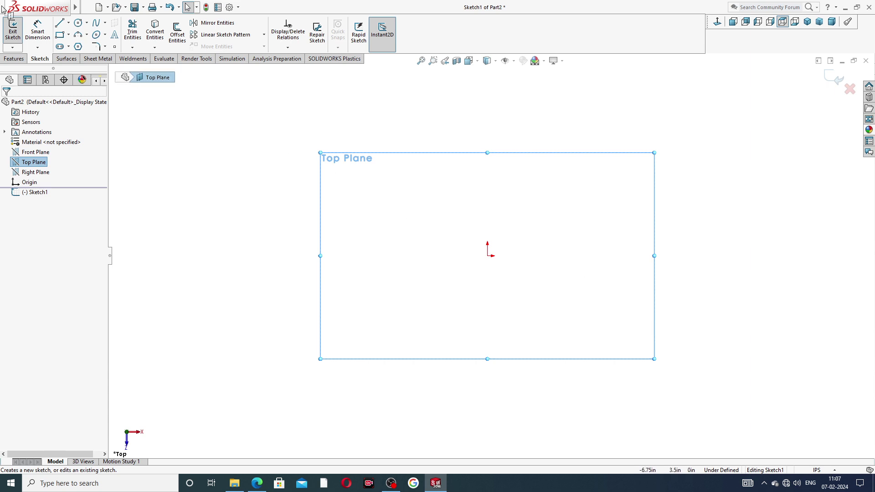
left_click(78, 22)
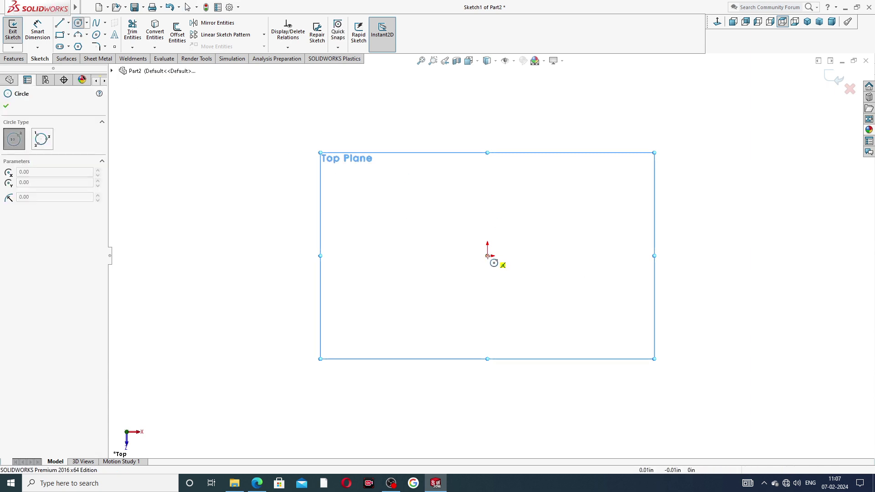
left_click(487, 256)
left_click(519, 196)
right_click(592, 162)
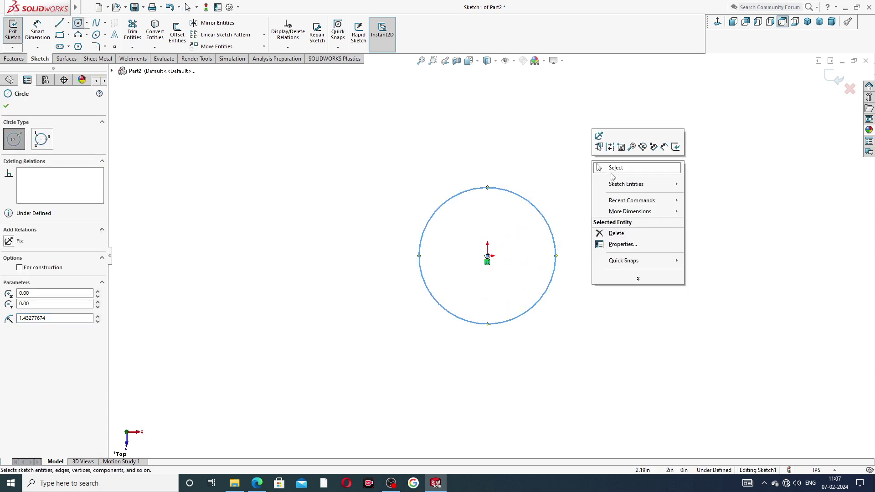
left_click(612, 171)
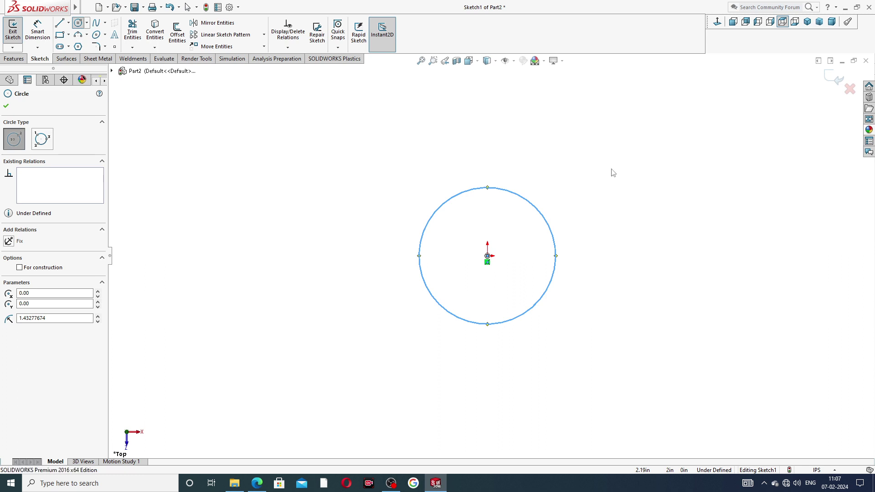
- Dimension the circle's diameter to 0.31 in
left_click(40, 36)
left_click(517, 197)
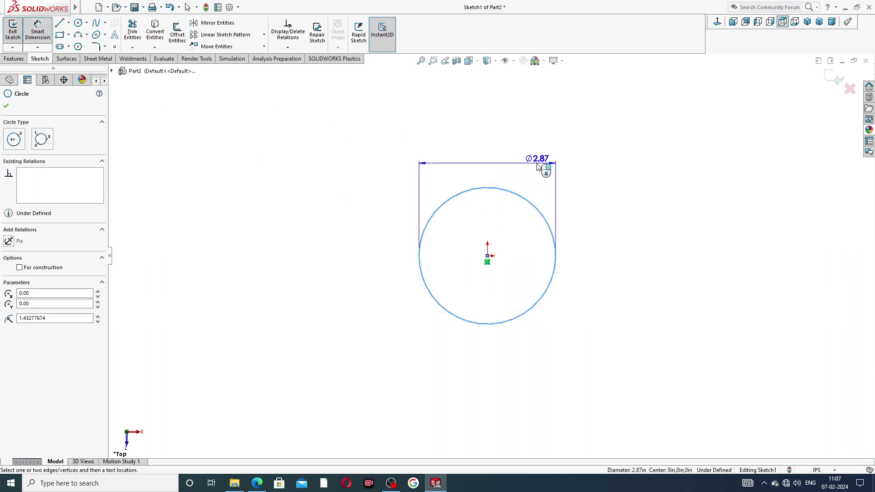
left_click(488, 166)
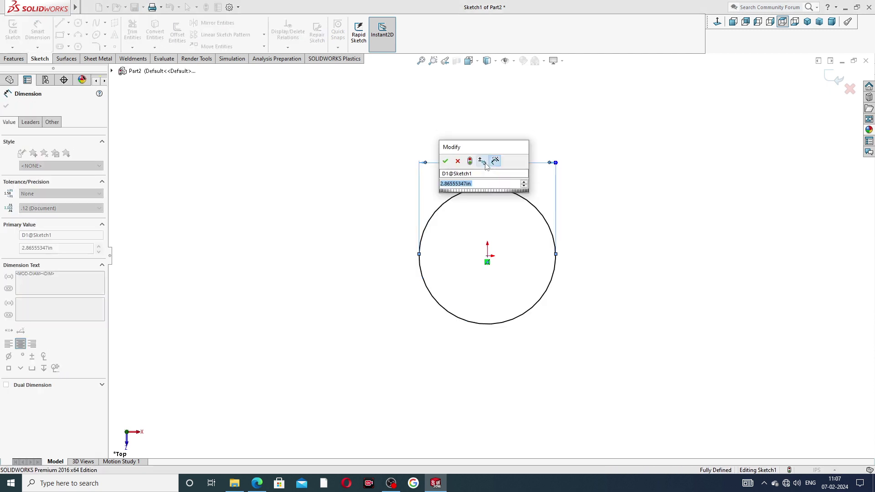
type(".")
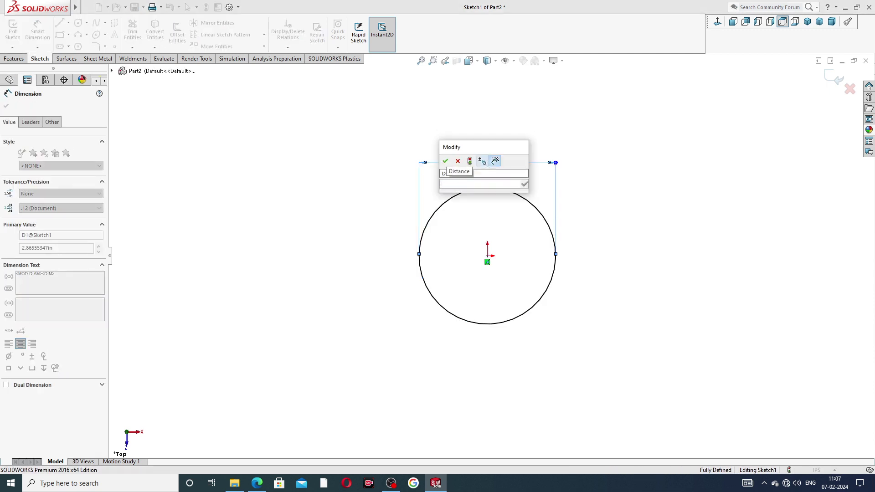
type("31")
key("Return")
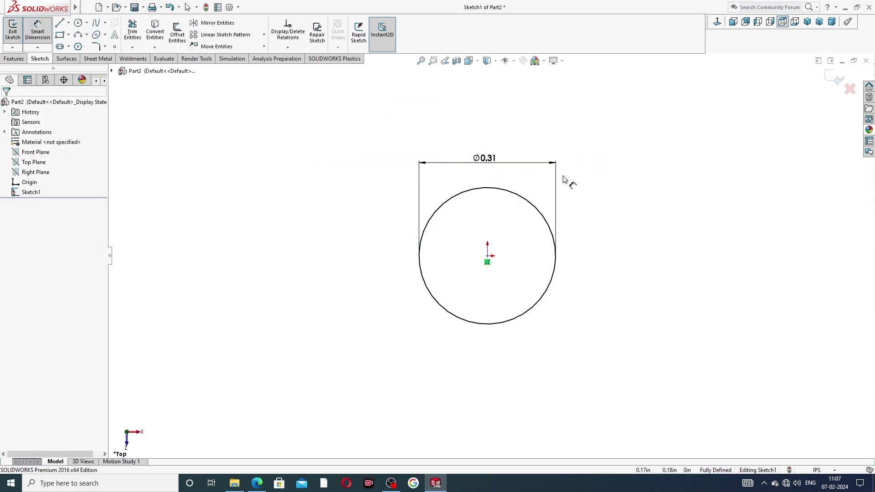
right_click(623, 122)
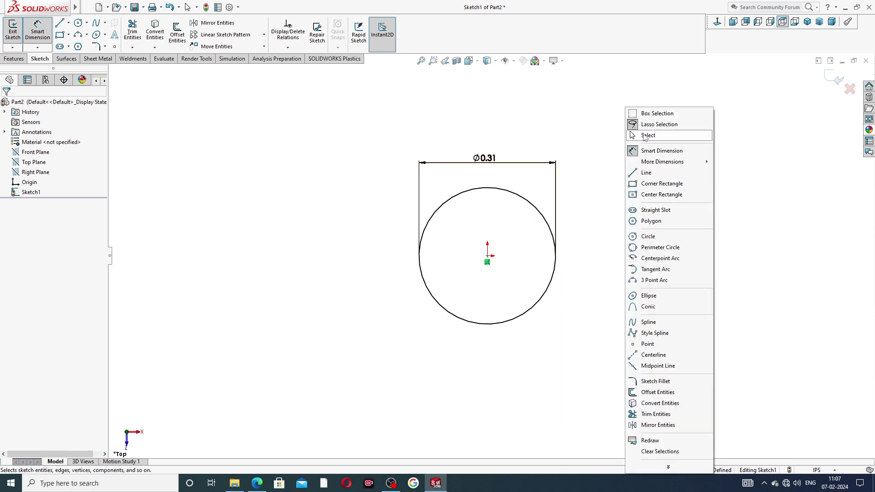
left_click(644, 136)
- Start a Mid Plane extruded boss from the circle, checking the drawing for its length
left_click(13, 58)
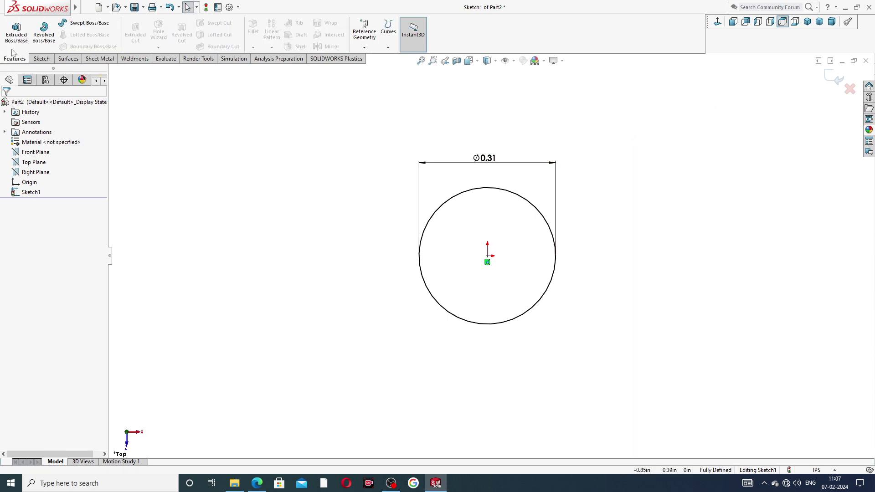
left_click(17, 32)
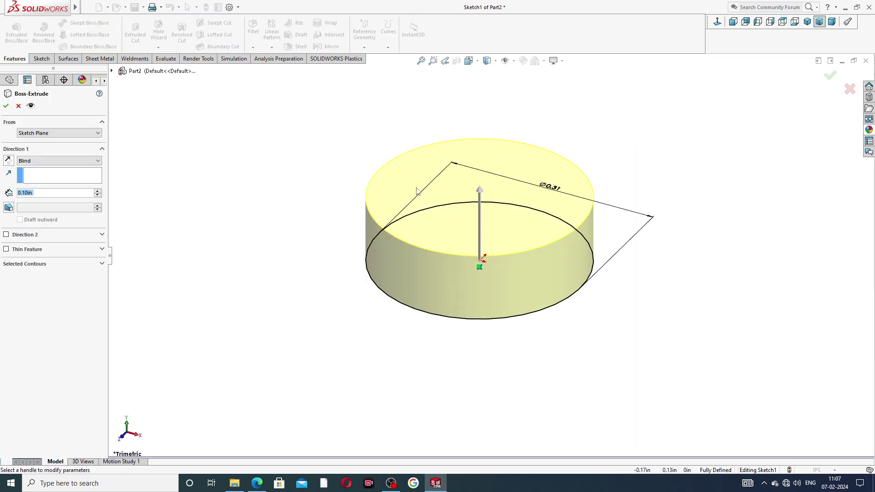
left_click(50, 163)
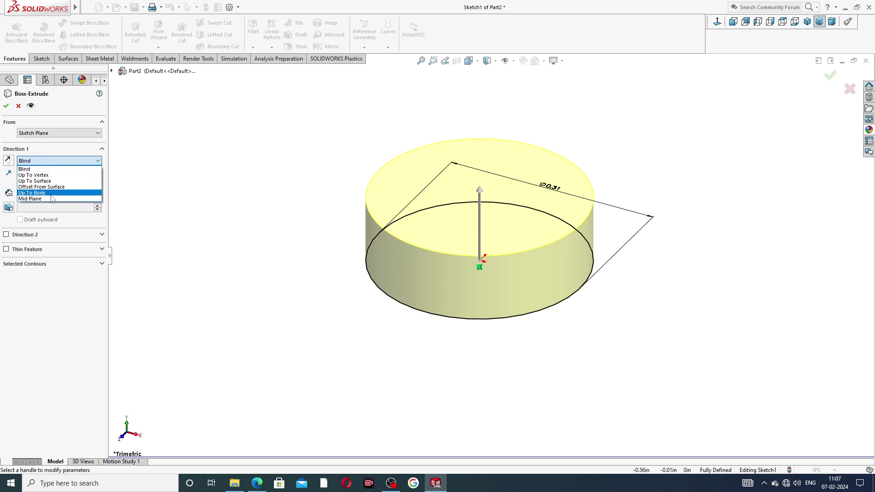
left_click(51, 200)
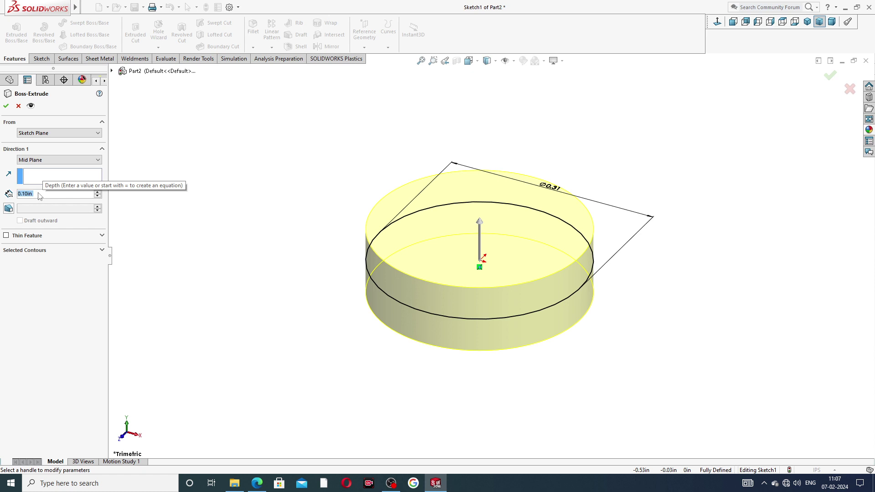
type("5.")
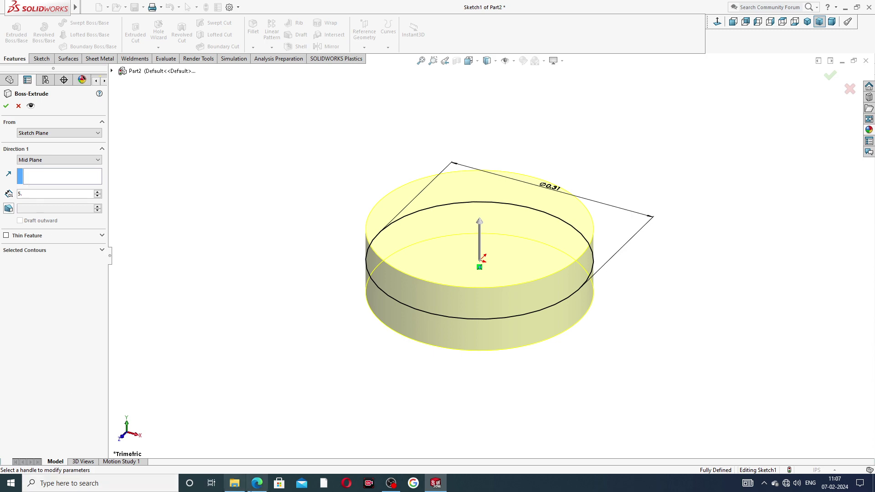
left_click(256, 483)
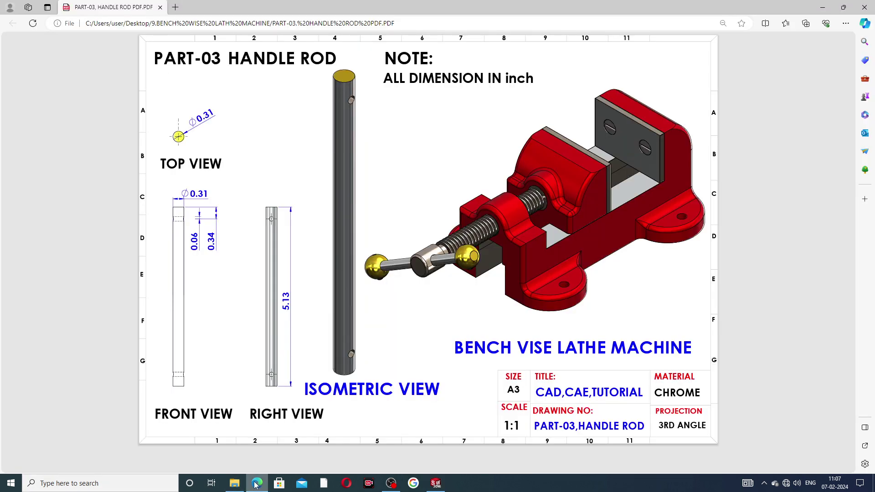
left_click(255, 484)
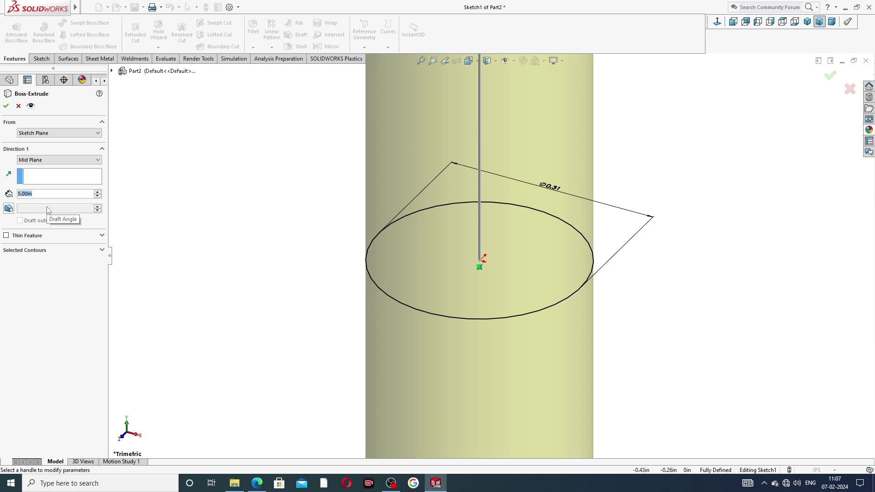
- Set the extrusion depth to 5.13 in and accept Boss-Extrude1
type("5.13")
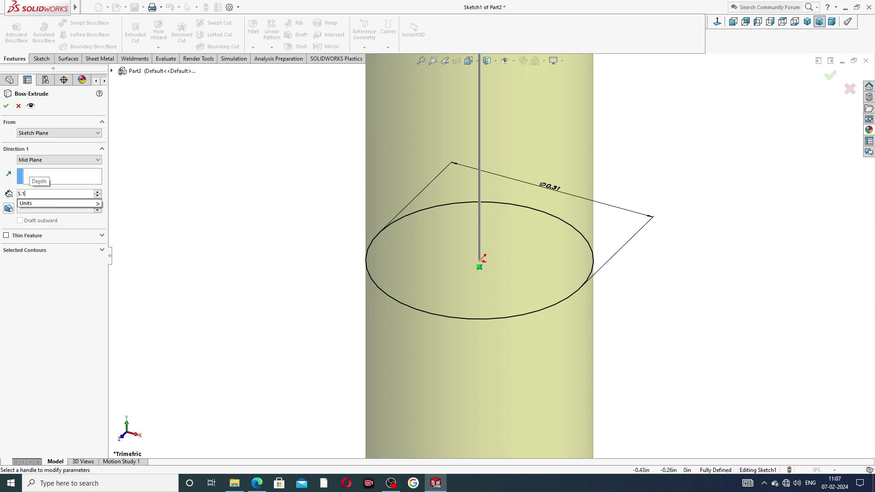
key("Return")
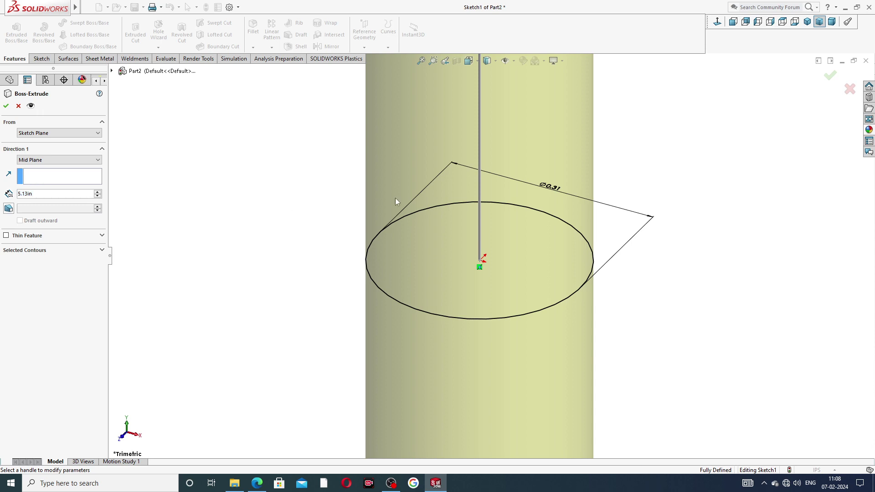
scroll(498, 191, "up", 1)
scroll(498, 192, "up", 1)
scroll(499, 192, "up", 1)
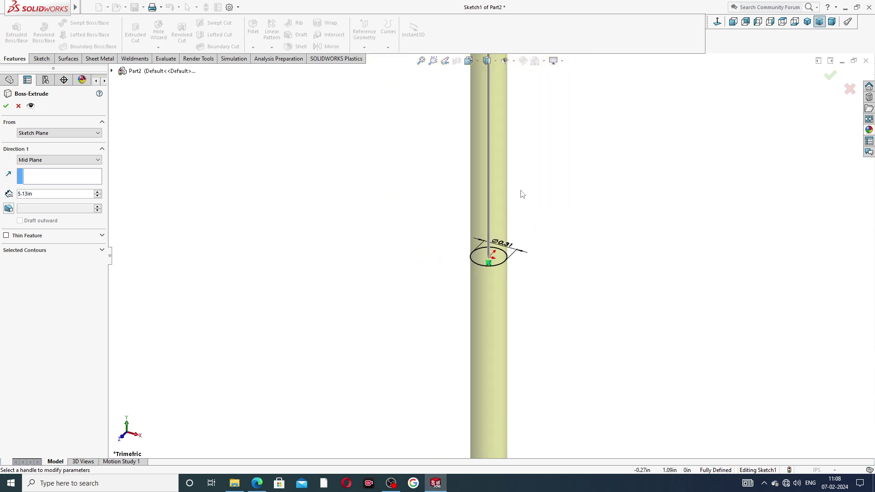
scroll(518, 207, "up", 1)
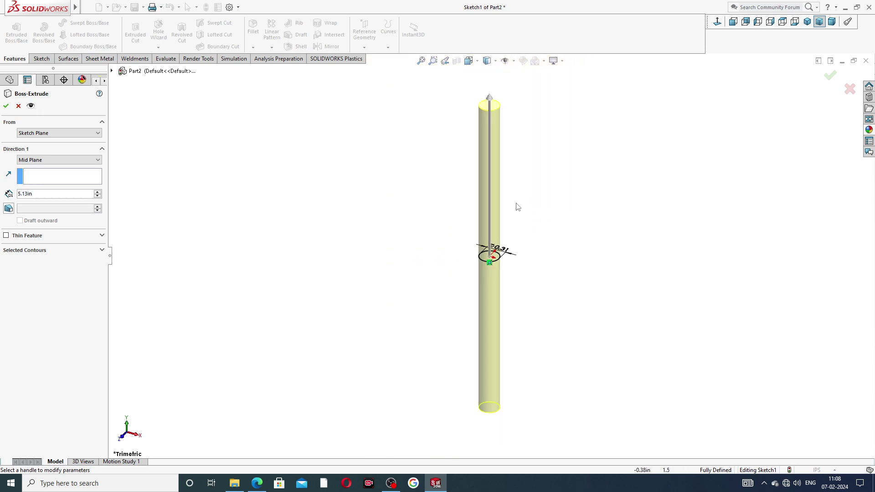
left_click(257, 484)
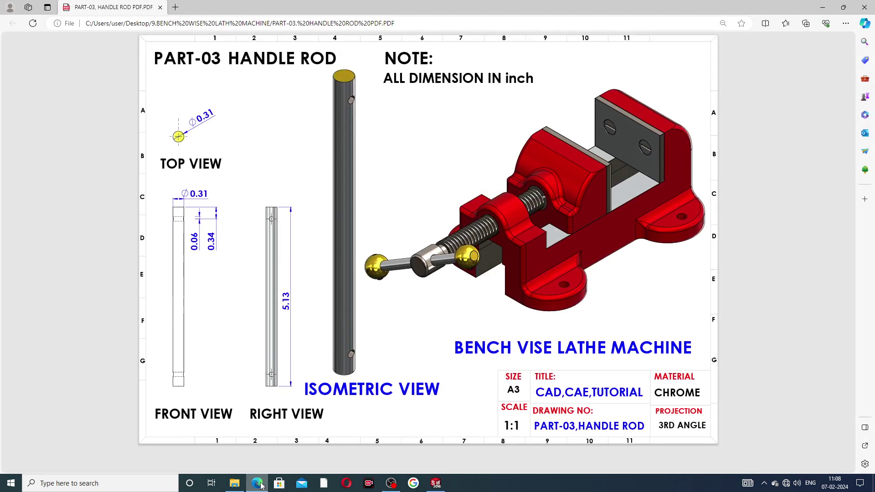
left_click(257, 483)
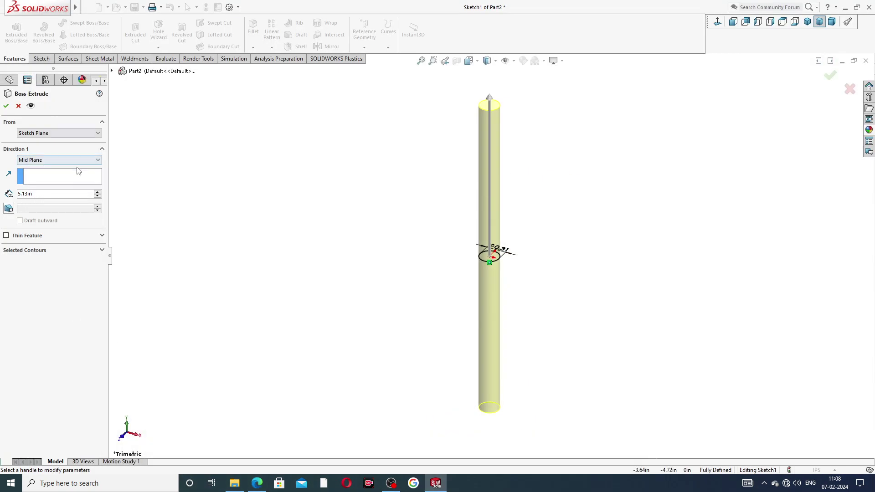
left_click(6, 106)
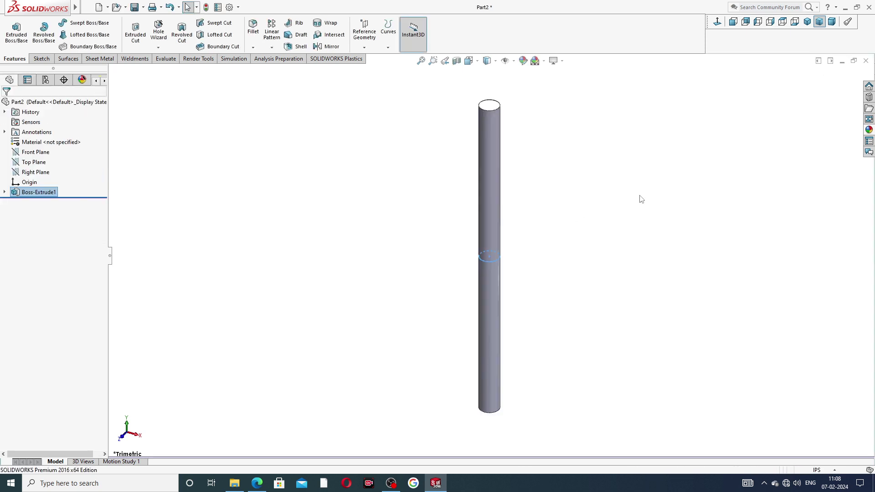
mouse_move(670, 206)
middle_mouse_down()
mouse_move(588, 209)
mouse_move(500, 259)
mouse_move(584, 300)
mouse_move(546, 270)
middle_mouse_up()
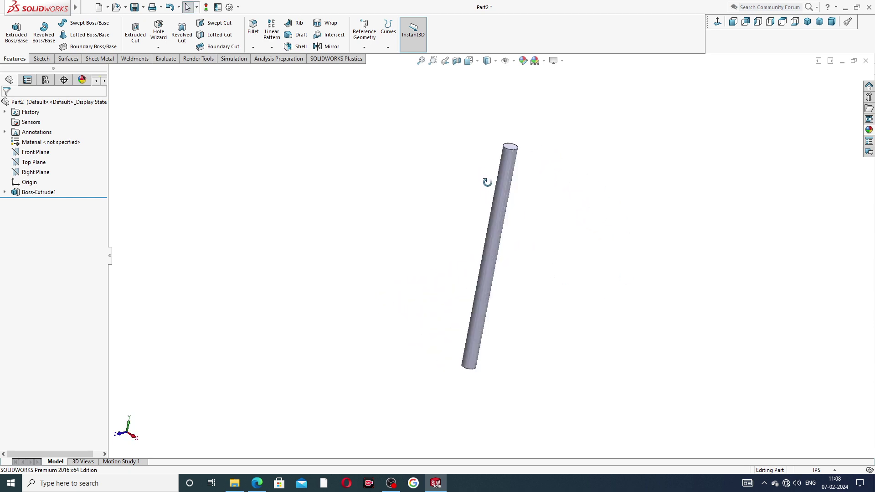
- Start Sketch2 on the Front Plane and check the drawing for the cross-hole dimensions
middle_click_drag(486, 181, 487, 165)
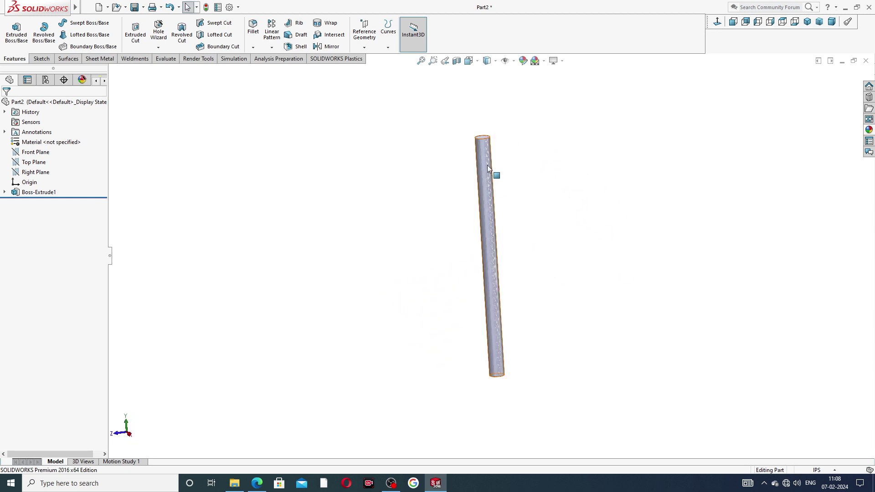
left_click(39, 155)
left_click(49, 145)
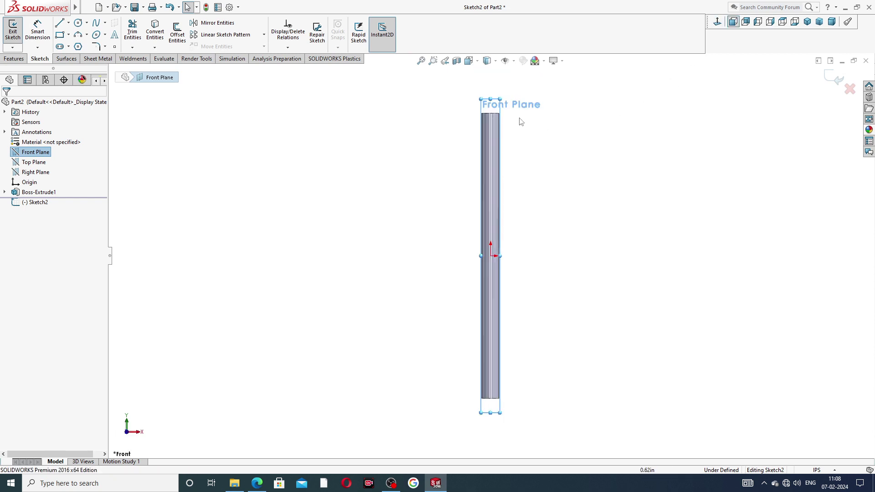
scroll(472, 201, "down", 2)
scroll(473, 203, "down", 3)
scroll(474, 204, "down", 1)
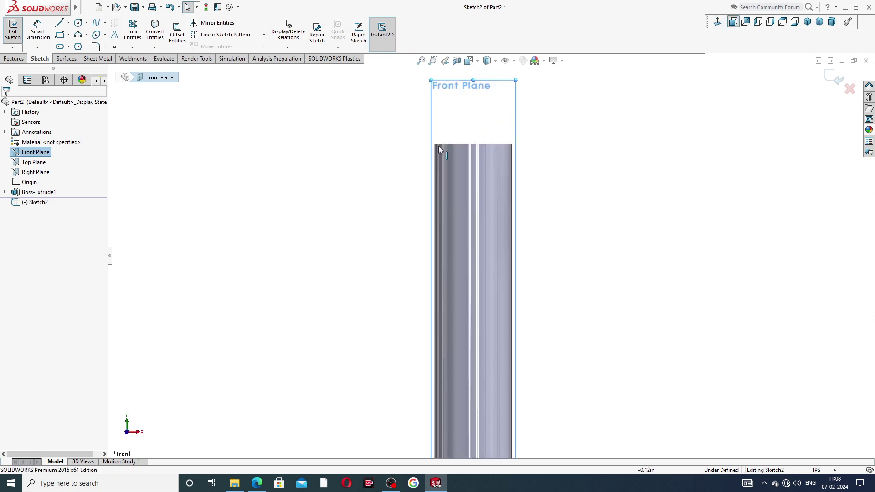
left_click(258, 482)
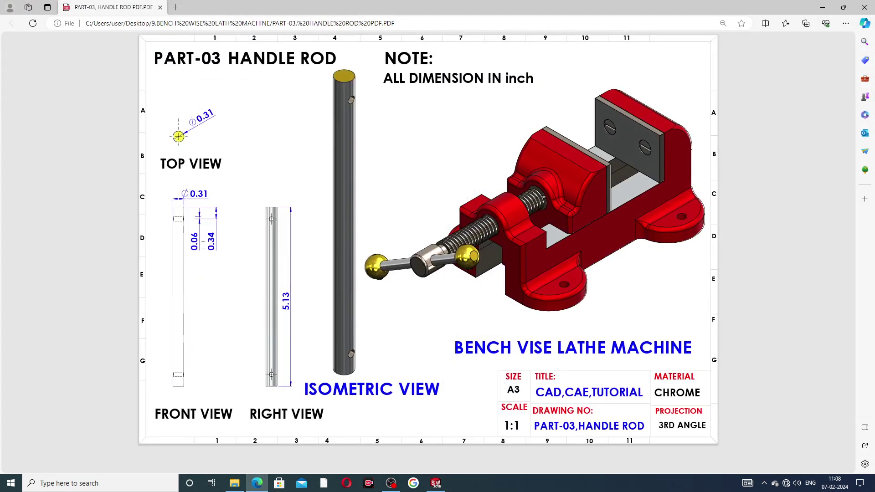
left_click(258, 483)
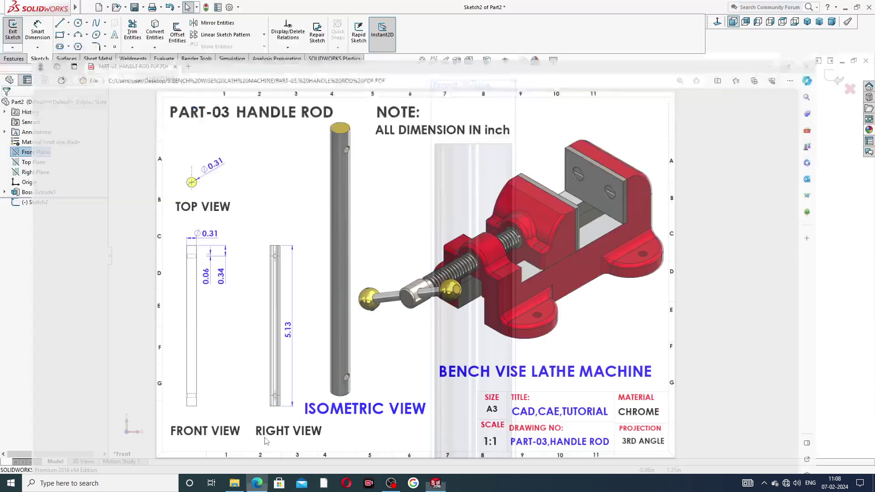
- Draw a corner rectangle across the rod near its top end
left_click(68, 35)
left_click(89, 43)
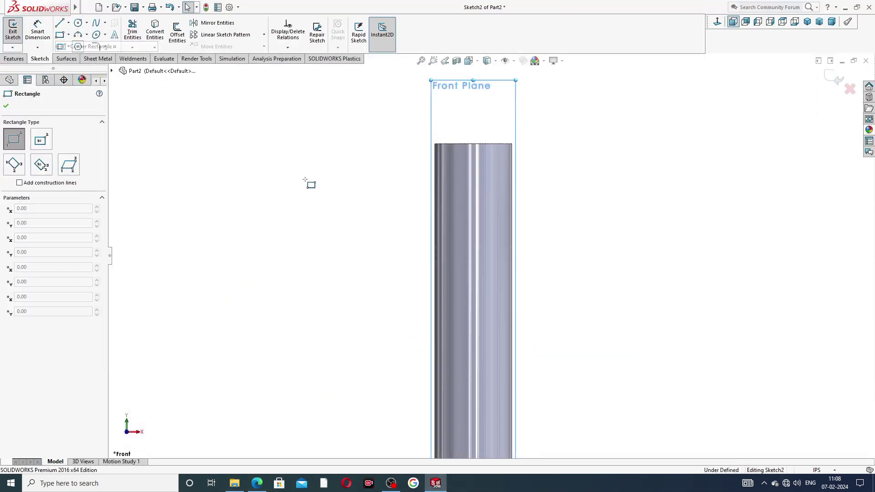
left_click(383, 204)
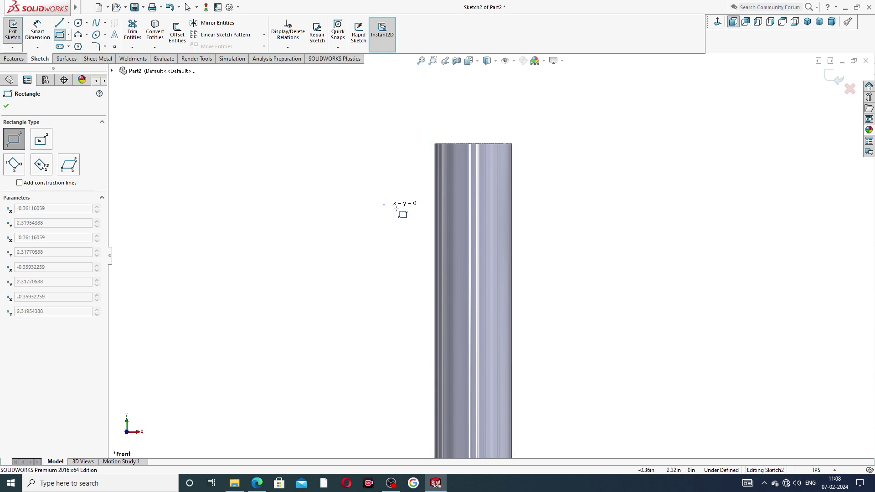
left_click(579, 187)
right_click(600, 129)
left_click(619, 139)
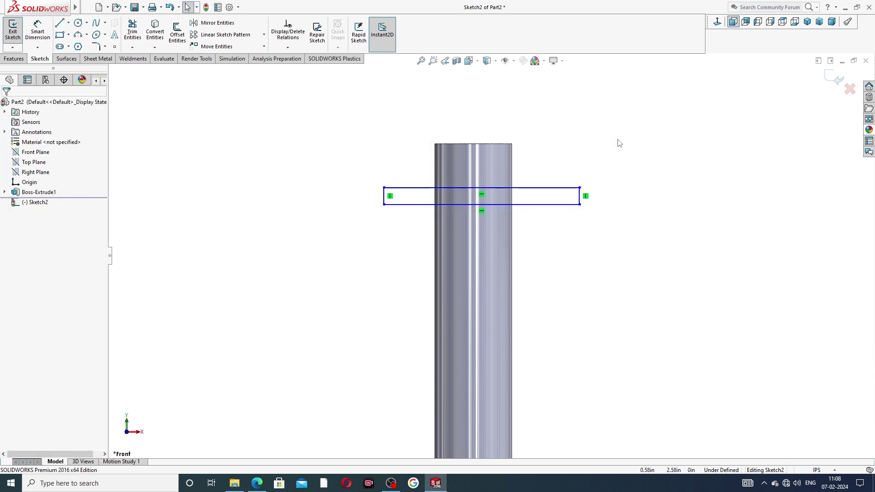
- Dimension the rectangle's height to 0.06 in
left_click(38, 31)
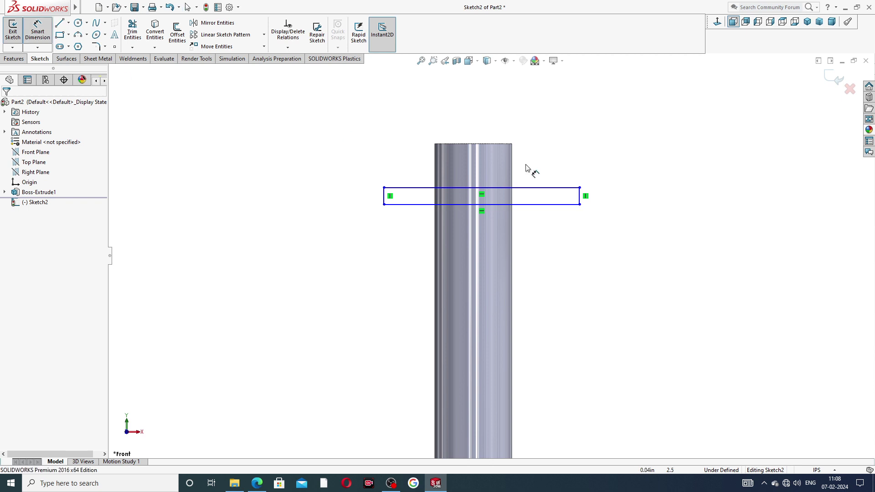
scroll(584, 195, "down", 3)
left_click(559, 208)
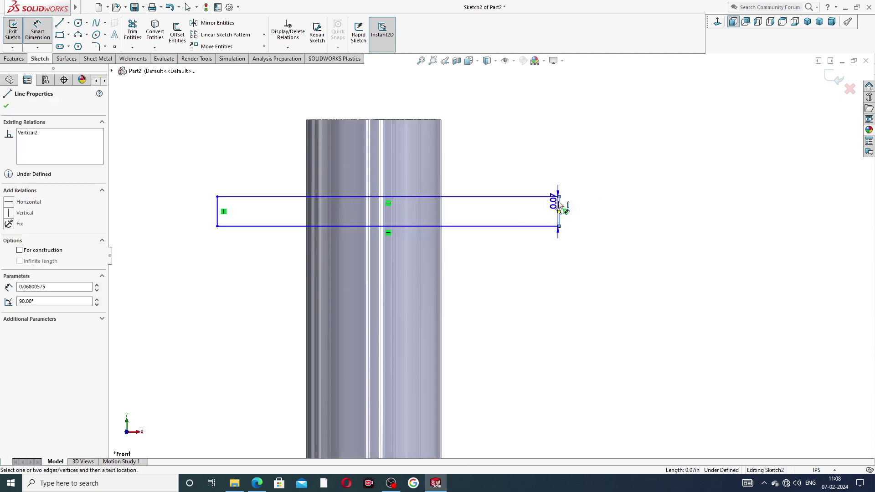
left_click(578, 211)
type(".")
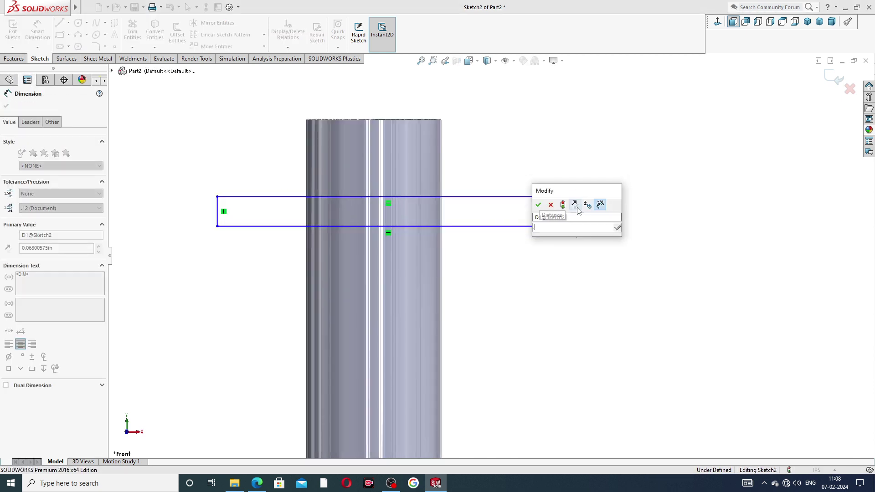
type("06")
key("Return")
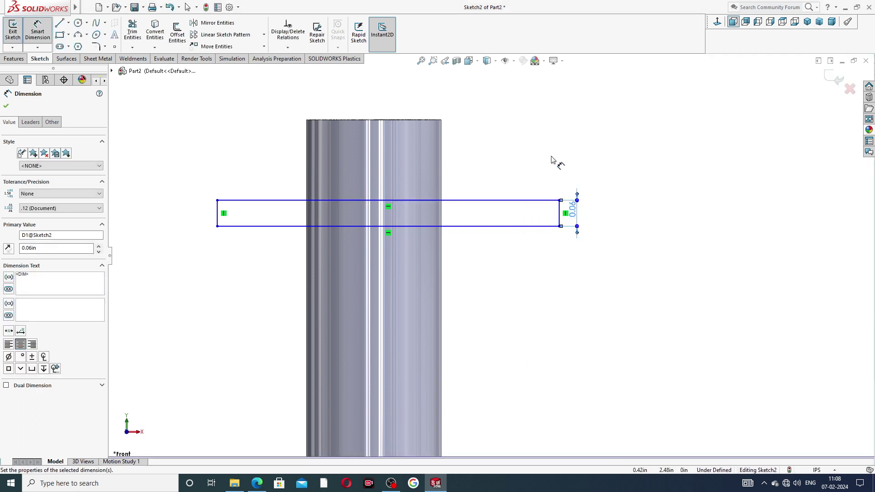
left_click(573, 212)
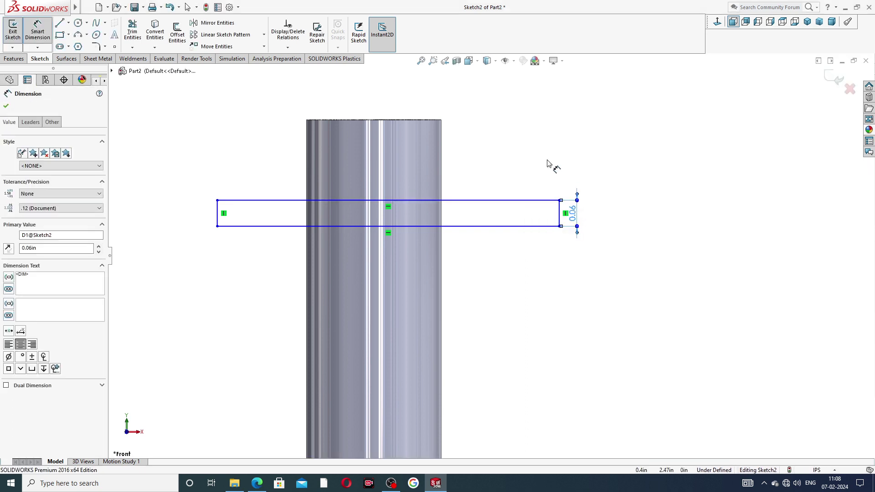
left_click(488, 152)
- Dimension the rectangle's bottom edge 0.34 in below the rod's top edge and tidy the dimensions
left_click(426, 121)
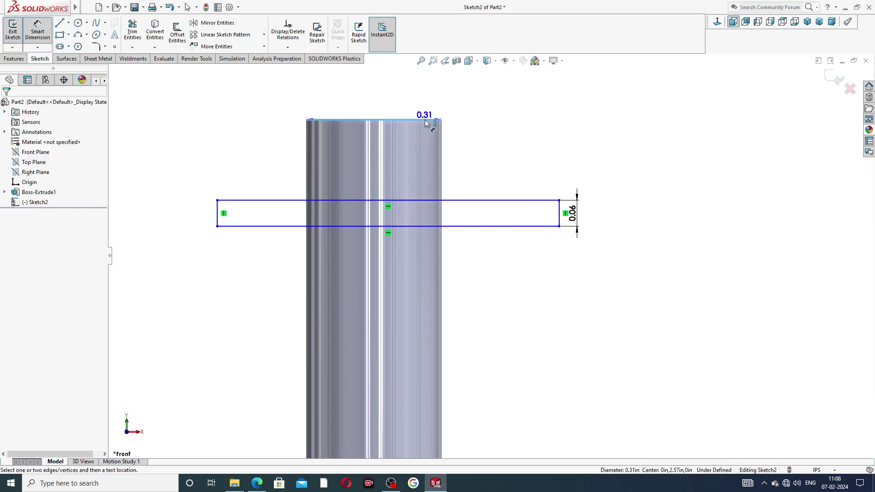
left_click(433, 226)
left_click(195, 190)
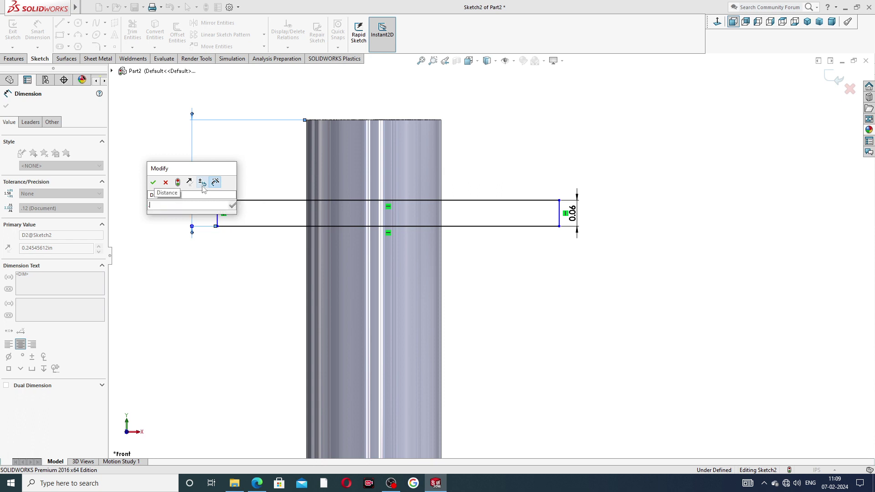
type("0.34")
key("Return")
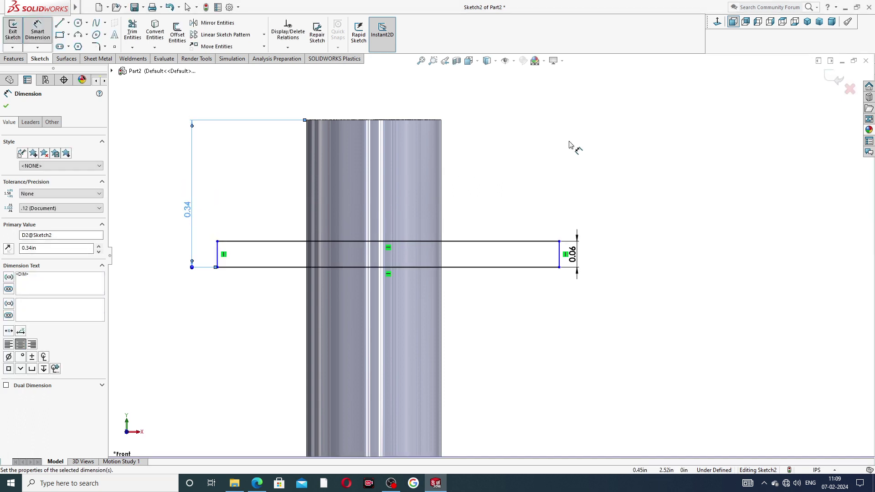
left_click(570, 142)
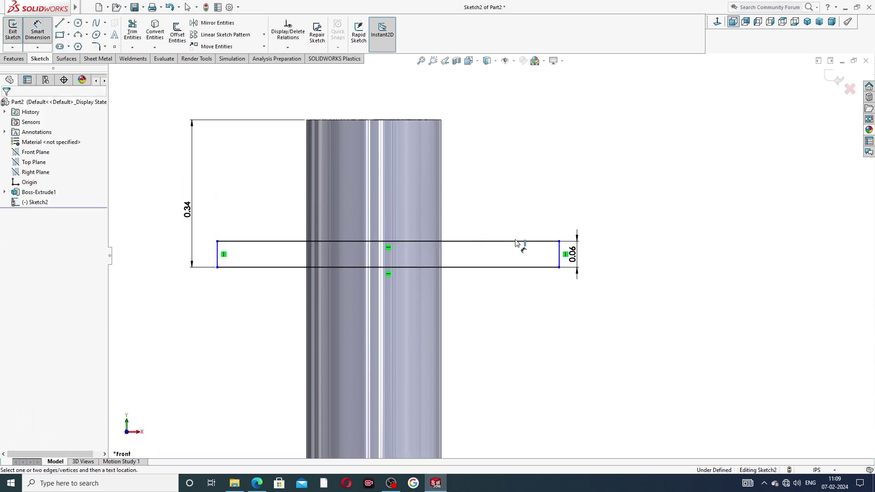
right_click(556, 162)
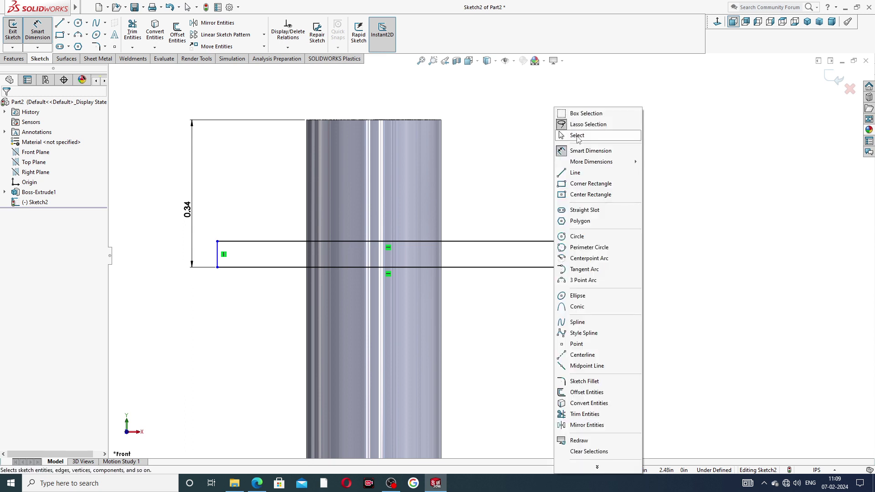
left_click(572, 136)
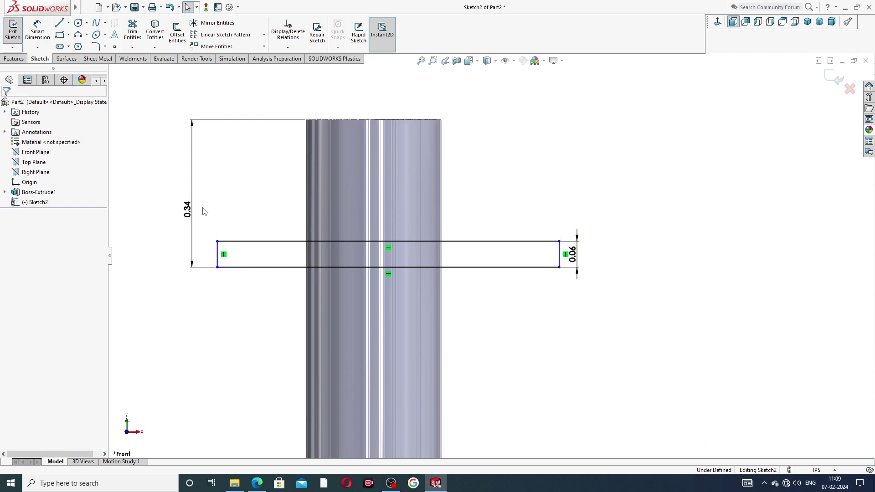
left_click_drag(190, 209, 198, 208)
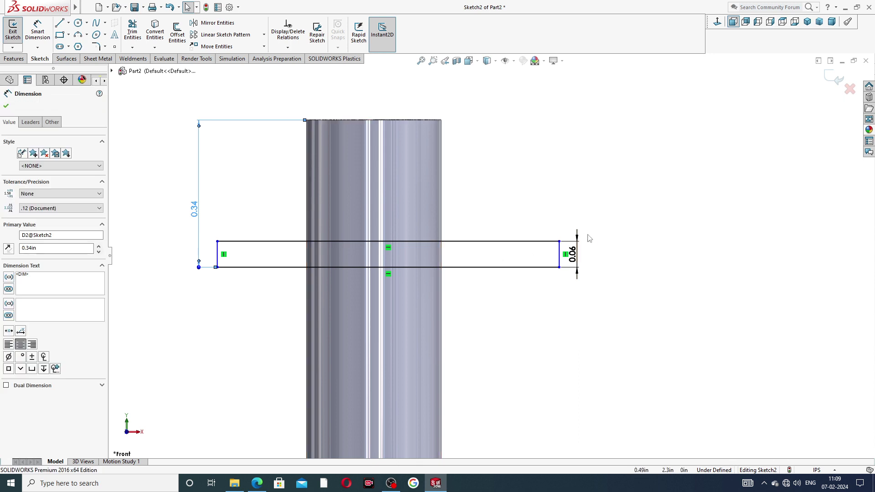
left_click_drag(580, 254, 586, 254)
left_click(562, 200)
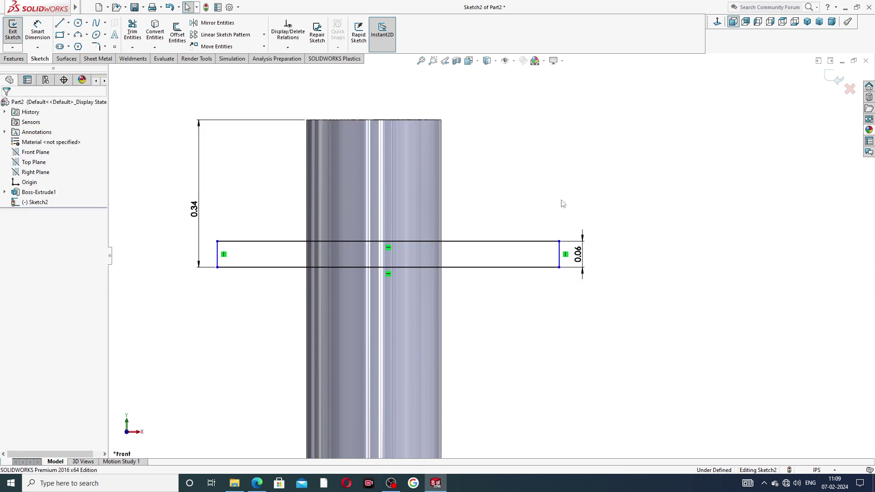
left_click(20, 60)
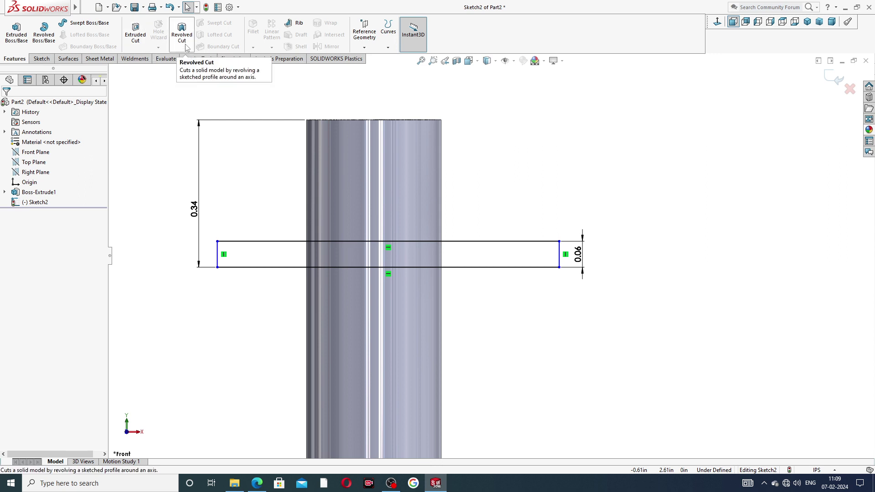
- Revolve-cut the rectangle 360° about its bottom line to bore the top cross hole
left_click(186, 43)
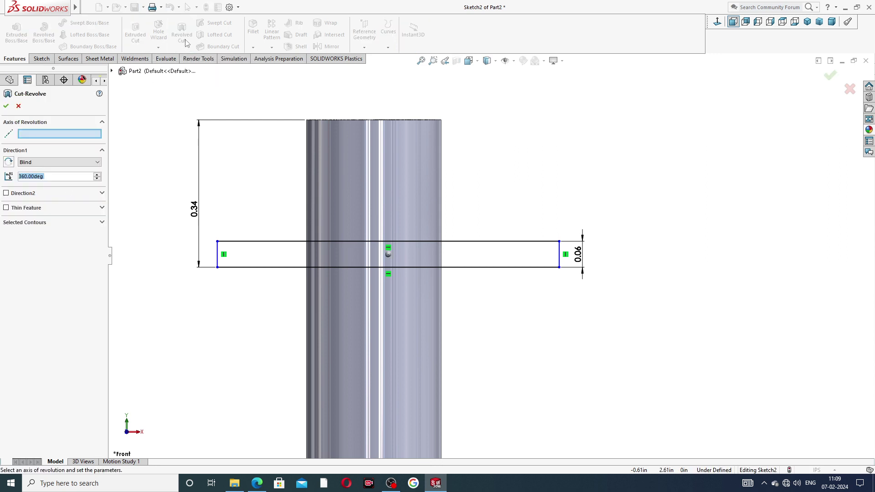
left_click(300, 272)
middle_click_drag(271, 309, 233, 315)
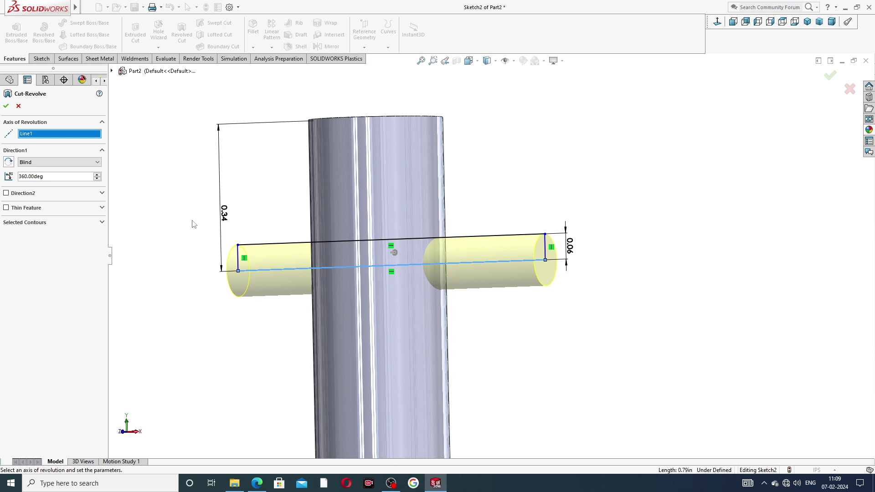
left_click(6, 106)
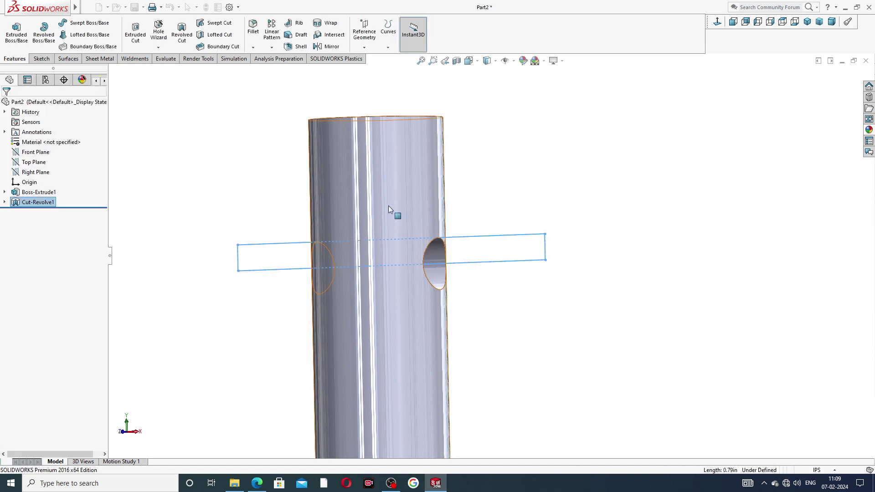
middle_click_drag(522, 294, 464, 329)
scroll(465, 329, "up", 2)
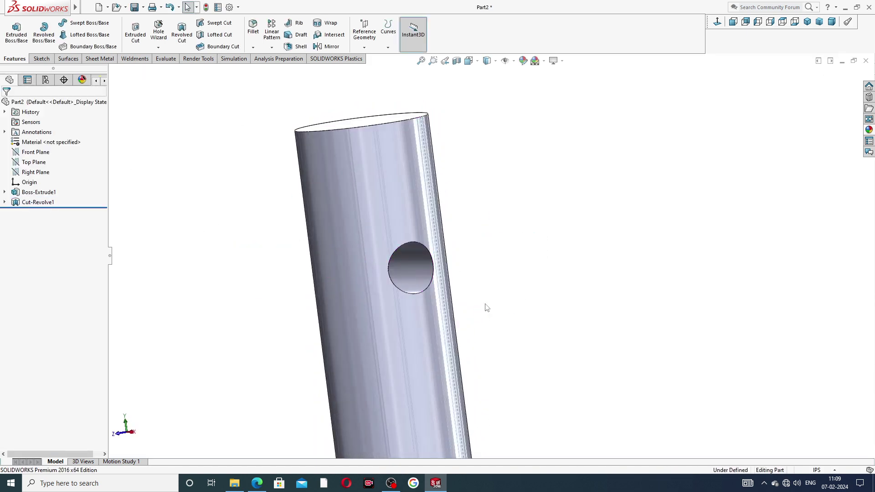
scroll(484, 306, "up", 3)
scroll(477, 301, "up", 2)
scroll(510, 360, "up", 1)
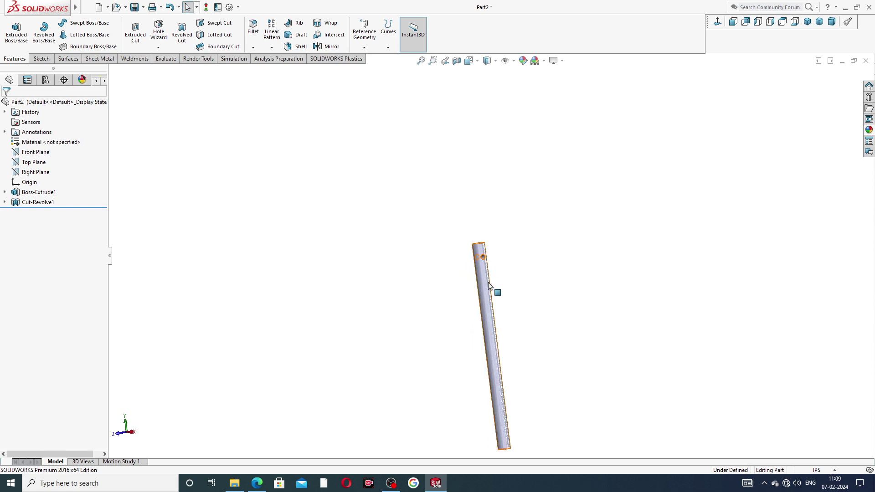
scroll(482, 262, "up", 1)
scroll(483, 261, "up", 1)
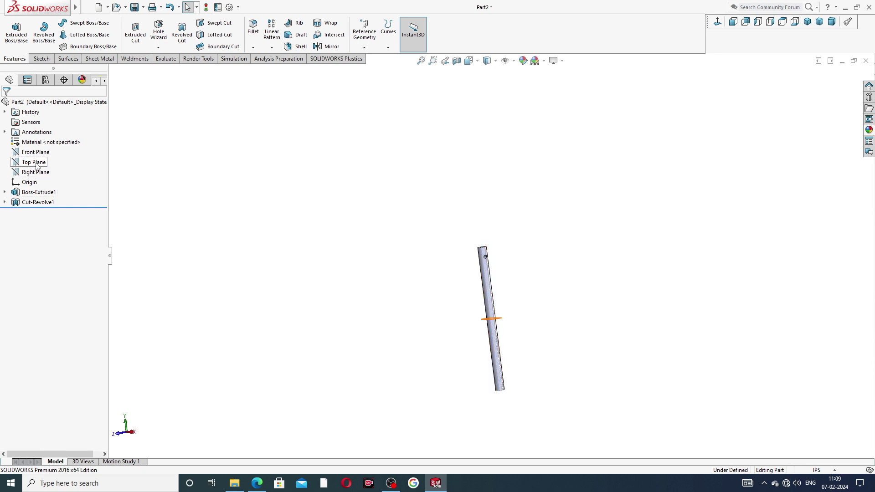
- Mirror Cut-Revolve1 about the Top Plane to add the matching bottom cross hole
left_click(37, 165)
mouse_move(425, 193)
middle_mouse_down()
mouse_move(405, 295)
mouse_move(432, 288)
middle_mouse_up()
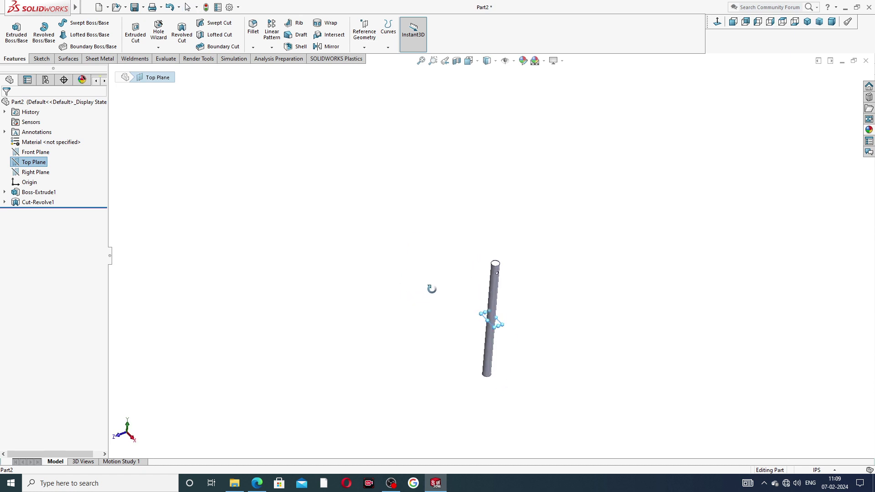
left_click(332, 48)
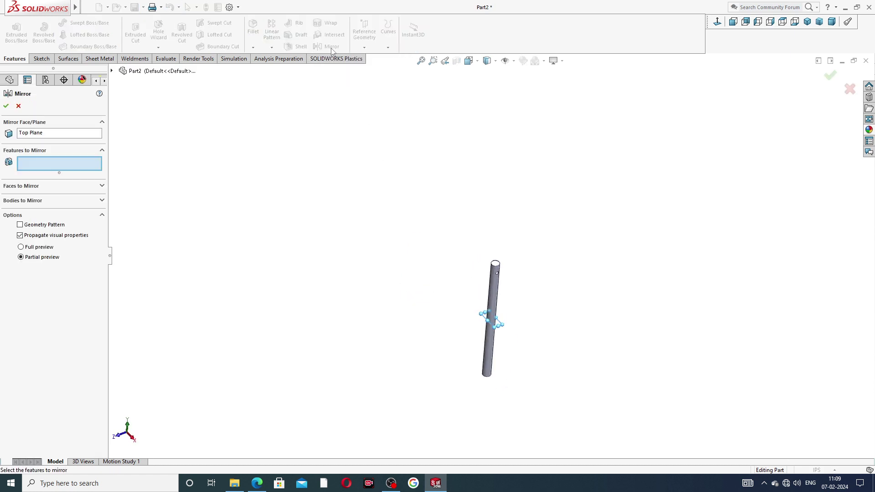
left_click(112, 71)
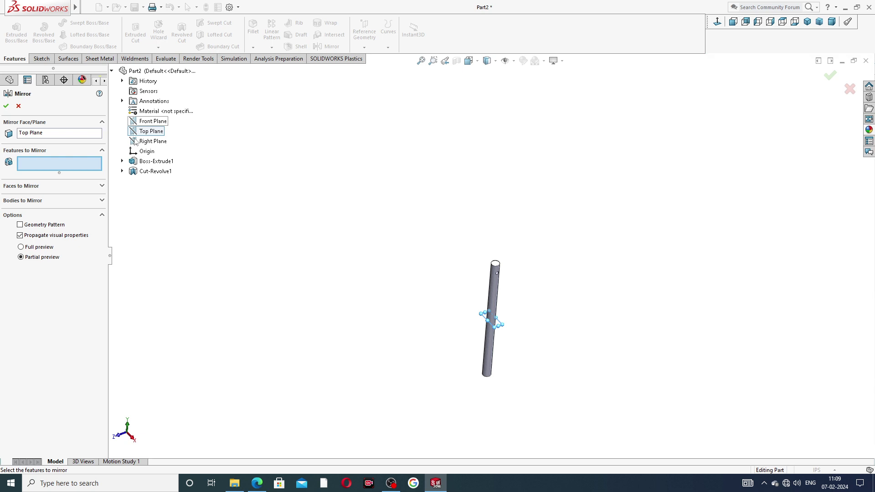
left_click(150, 172)
mouse_move(545, 410)
middle_mouse_down()
mouse_move(512, 318)
mouse_move(521, 289)
middle_mouse_up()
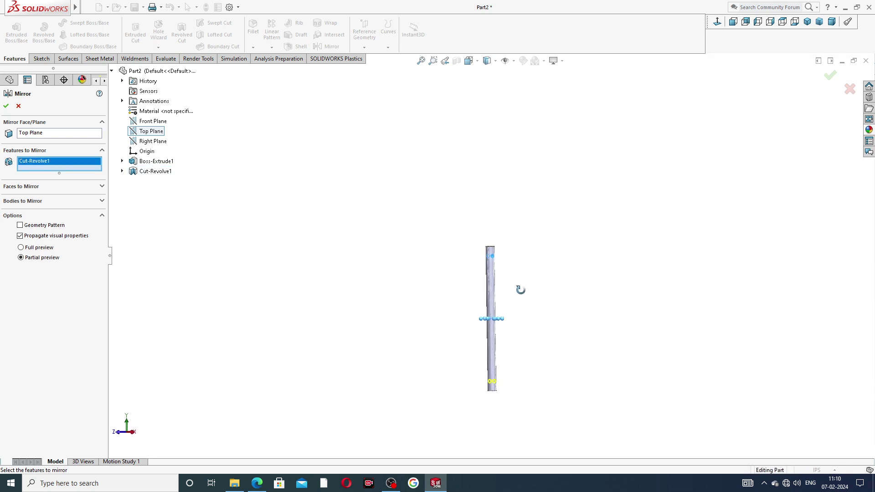
left_click(6, 106)
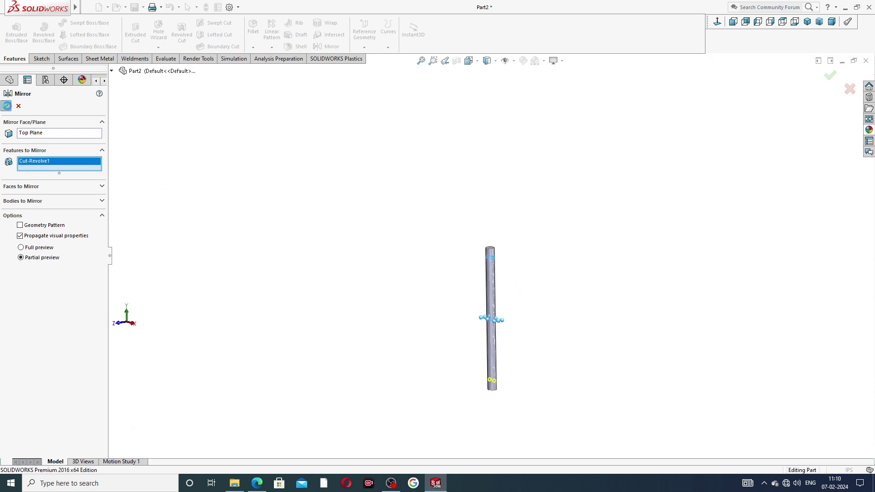
scroll(491, 378, "down", 4)
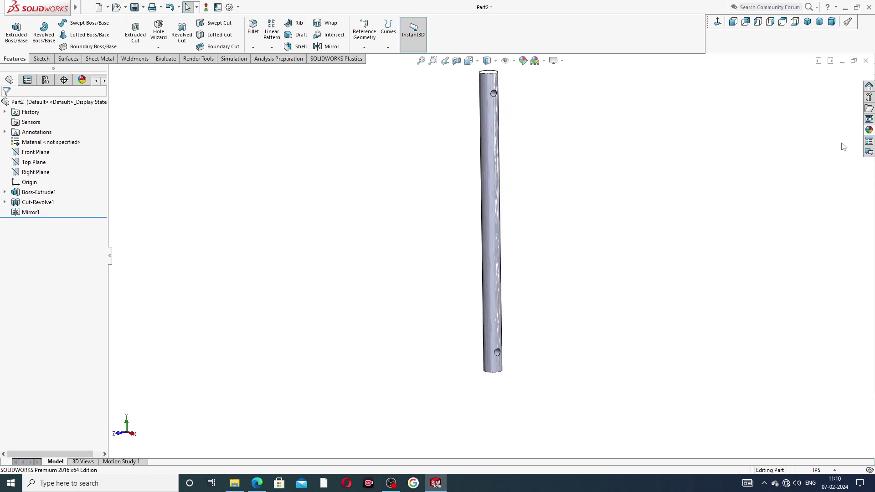
- Apply the Metal > Chrome 'chromium plate' appearance to the handle rod cylinder
left_click(868, 130)
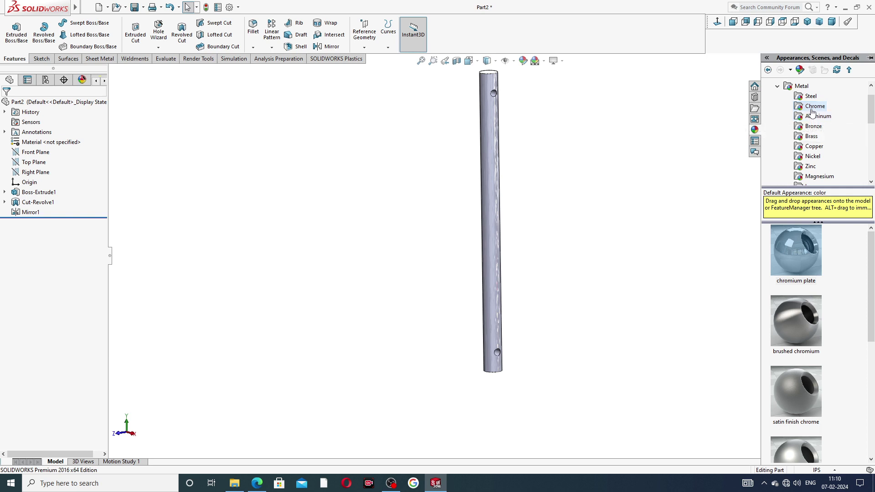
scroll(844, 120, "up", 1)
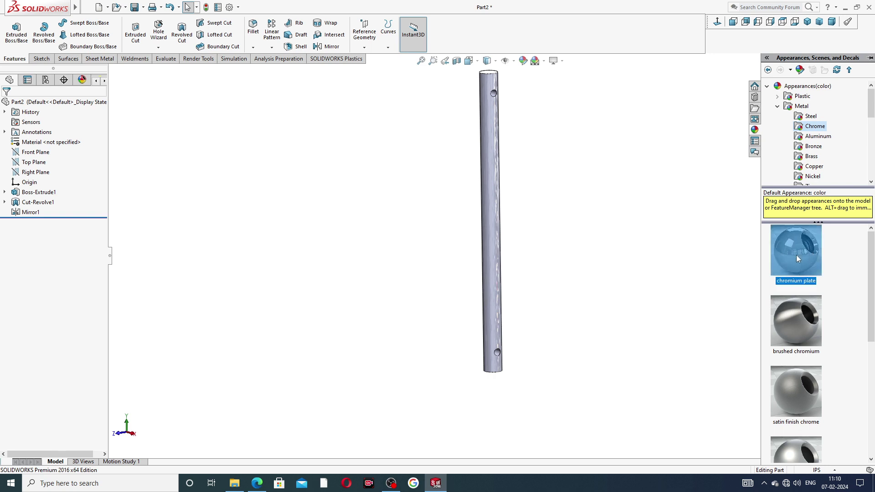
left_click_drag(797, 255, 490, 182)
middle_click_drag(622, 173, 604, 226)
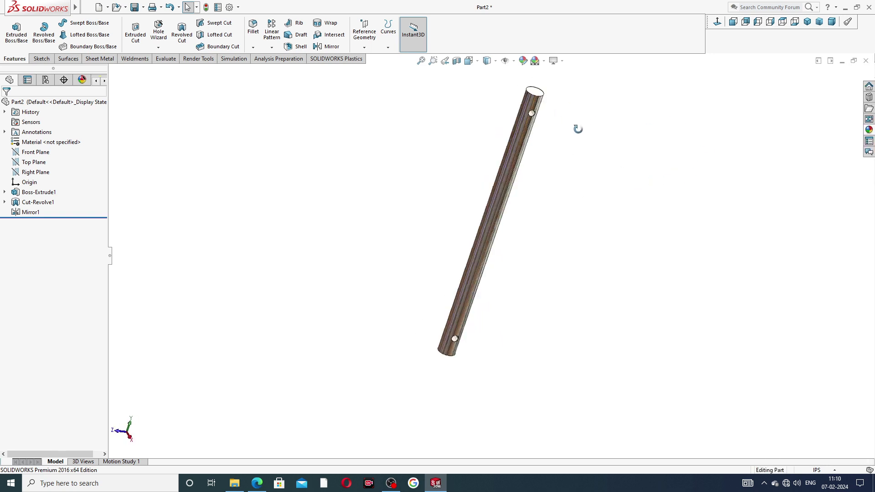
left_click(807, 21)
middle_click_drag(640, 176, 580, 218)
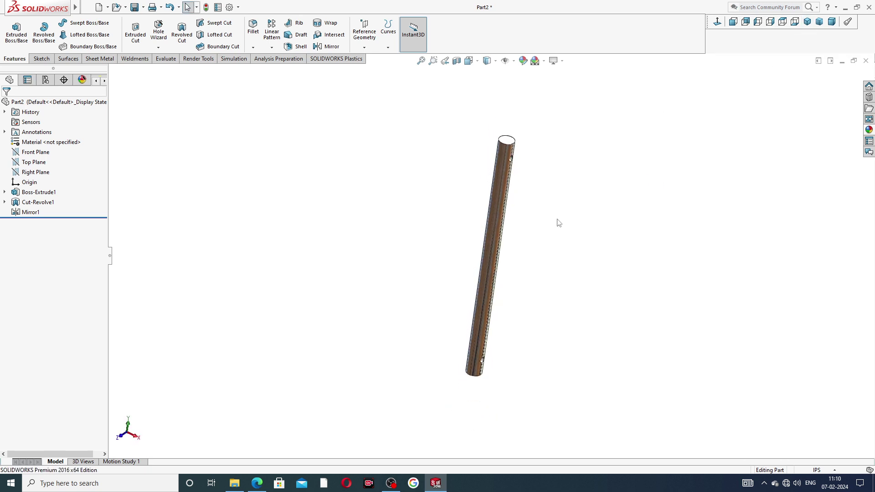
scroll(562, 210, "down", 2)
mouse_move(558, 274)
middle_mouse_down()
mouse_move(529, 260)
mouse_move(580, 272)
mouse_move(609, 261)
mouse_move(521, 319)
middle_mouse_up()
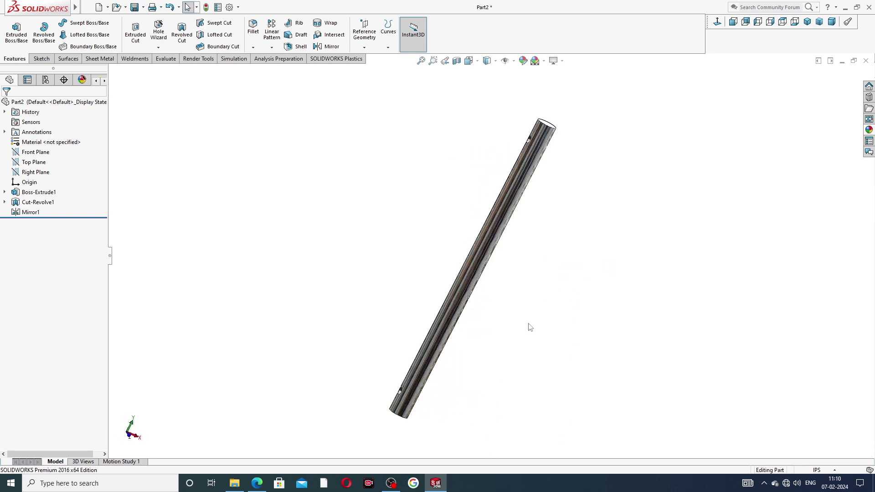
left_click(256, 481)
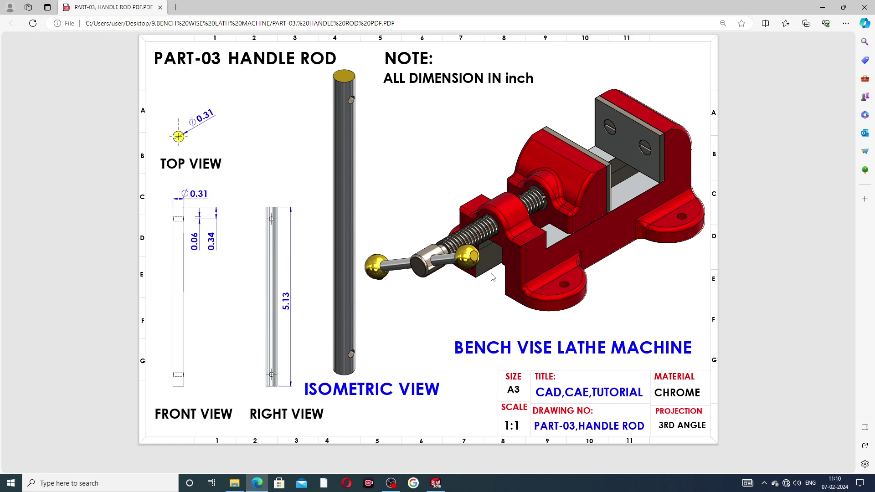
left_click(435, 484)
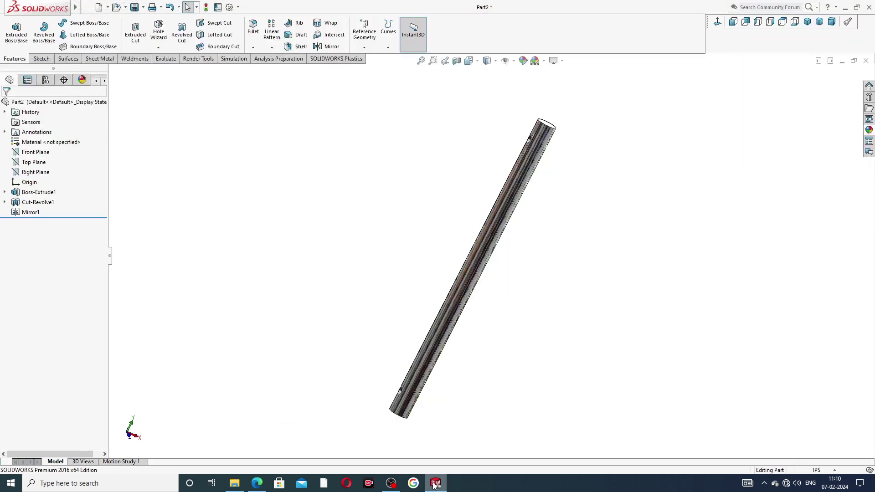